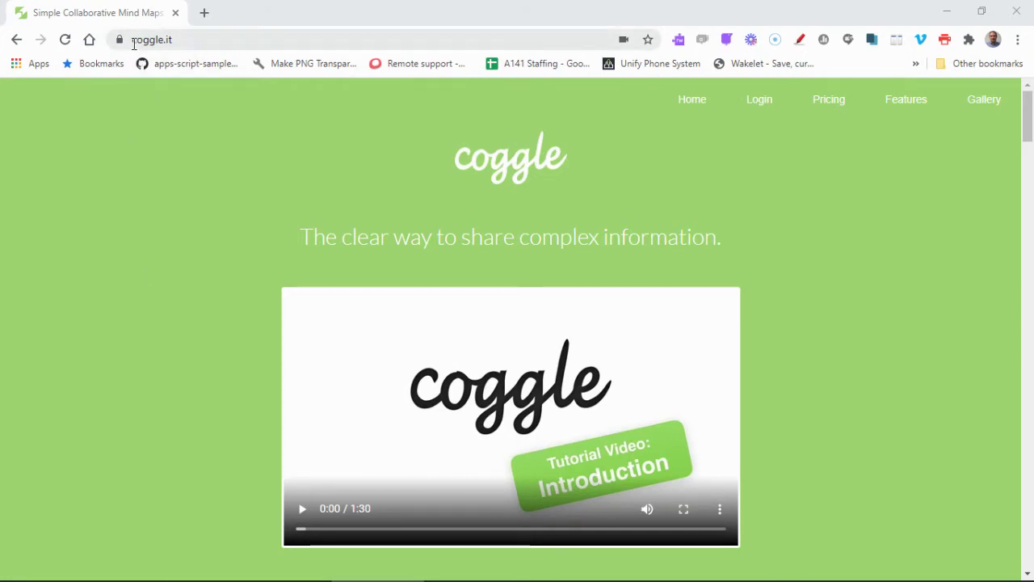
Step: Go to Coggle's login page and choose to sign in with Google
left_click(766, 108)
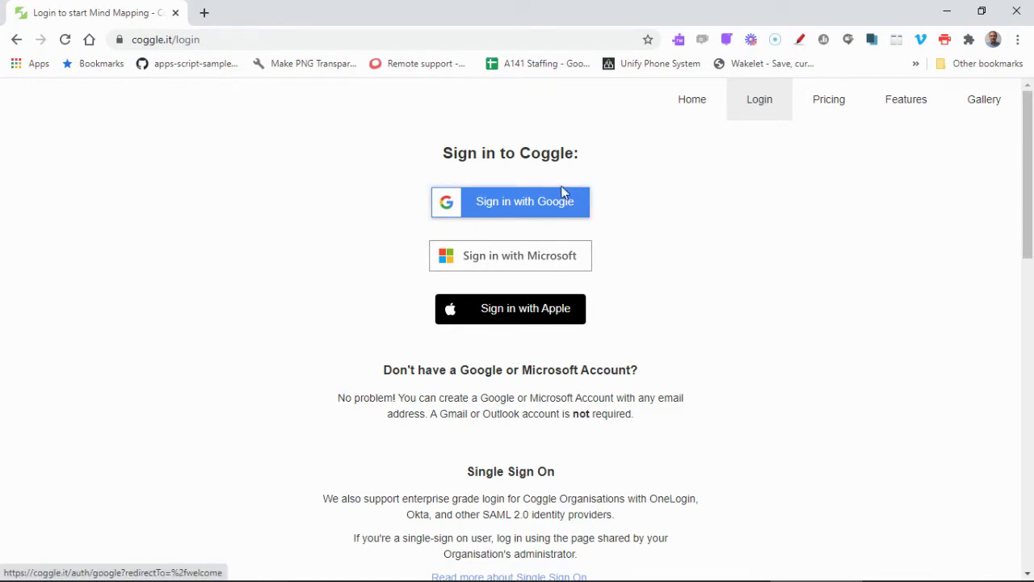
left_click(496, 208)
Step: Sign in with the chosen Google account and view the diagrams shared with you
left_click(455, 302)
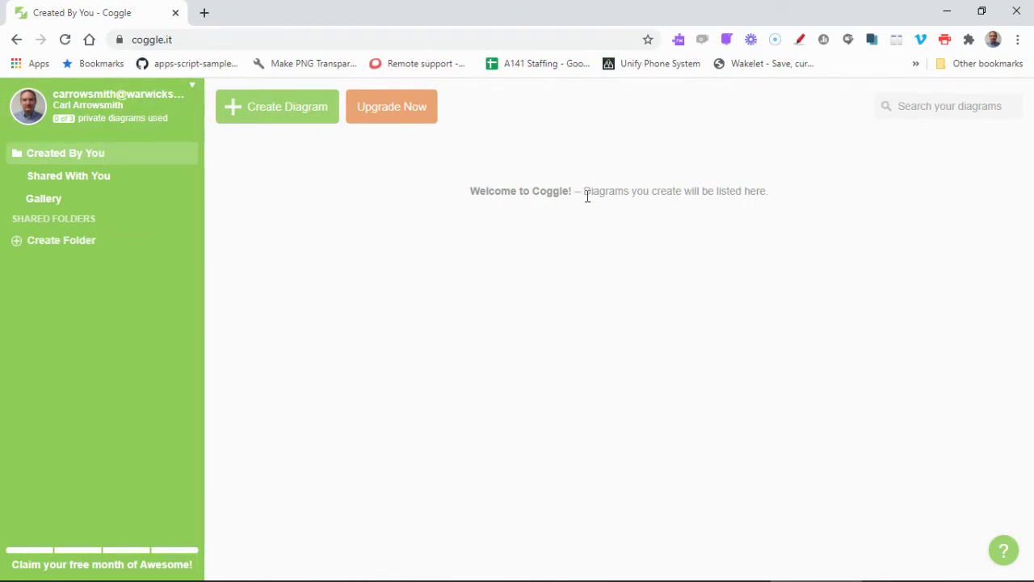
left_click(83, 178)
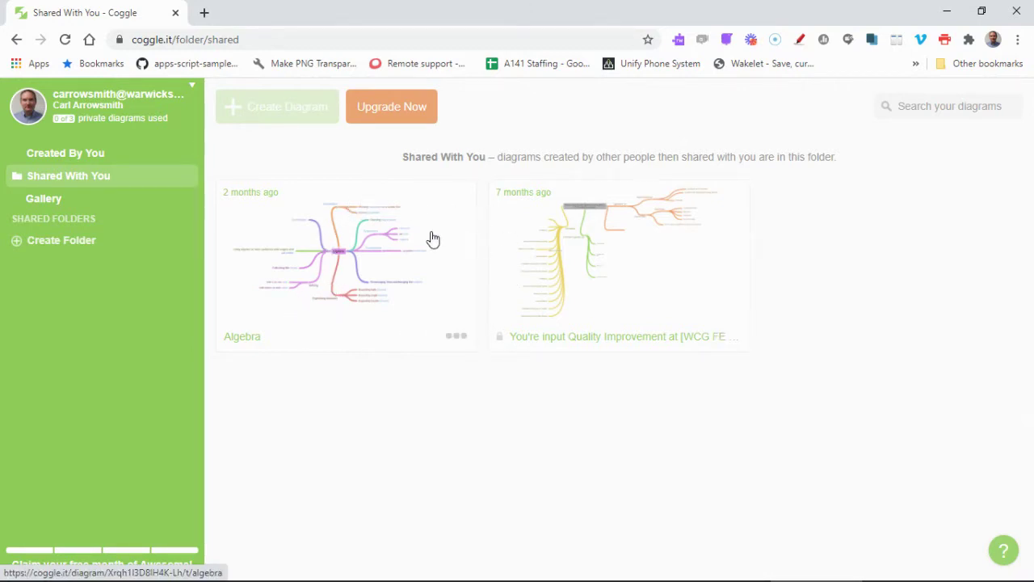
Step: Return to the Created By You list and close the pricing plans page
left_click(78, 156)
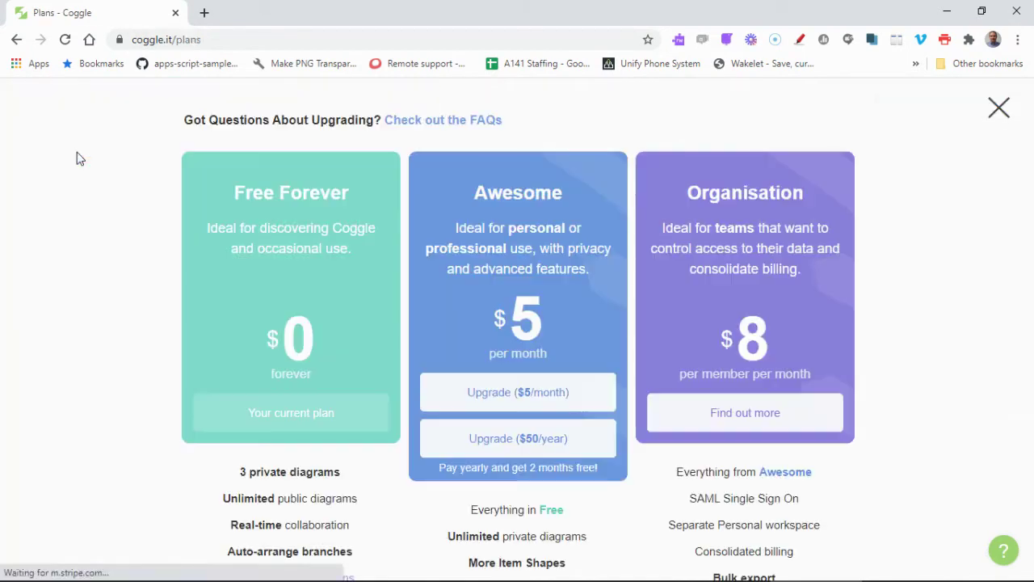
left_click(996, 110)
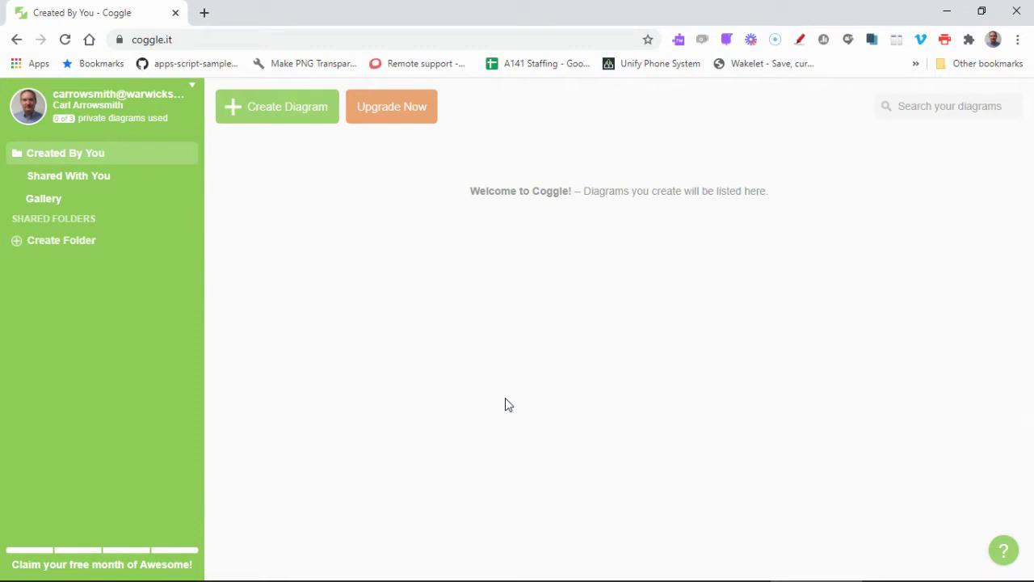
Step: Create a new diagram with TV above, Newspapers right, Radio left and FIlm below Media
left_click(272, 115)
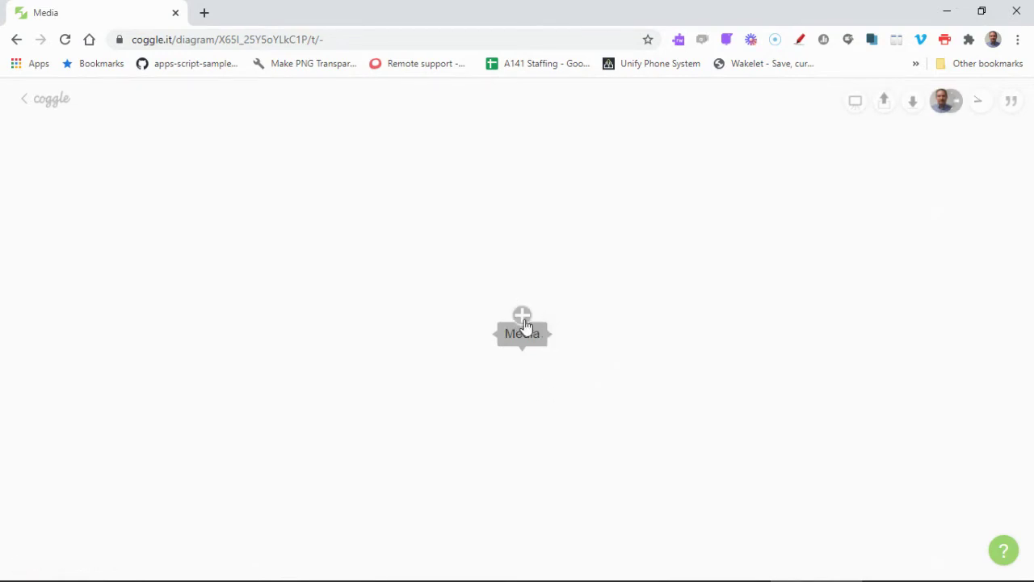
left_click(523, 317)
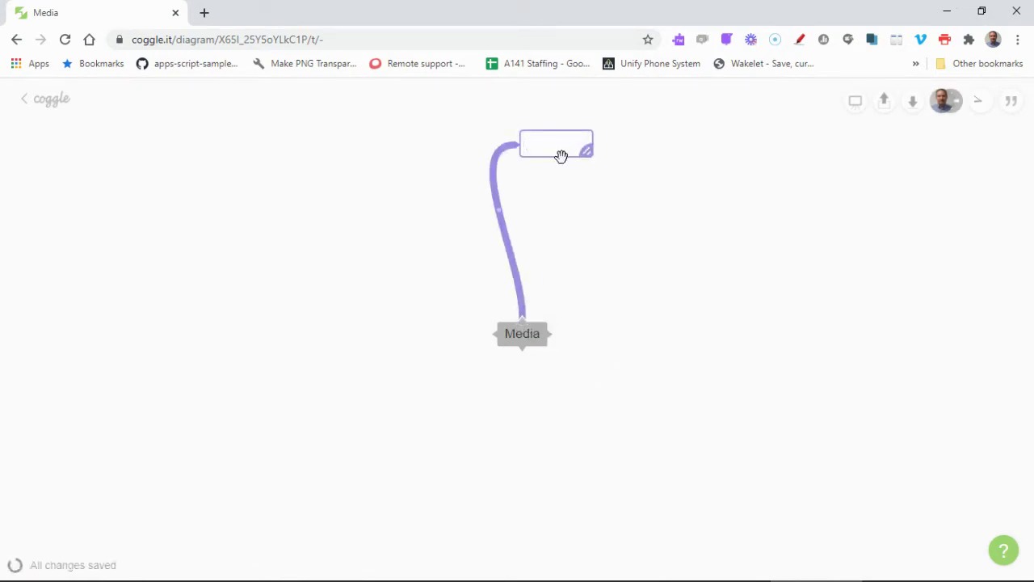
type("TV")
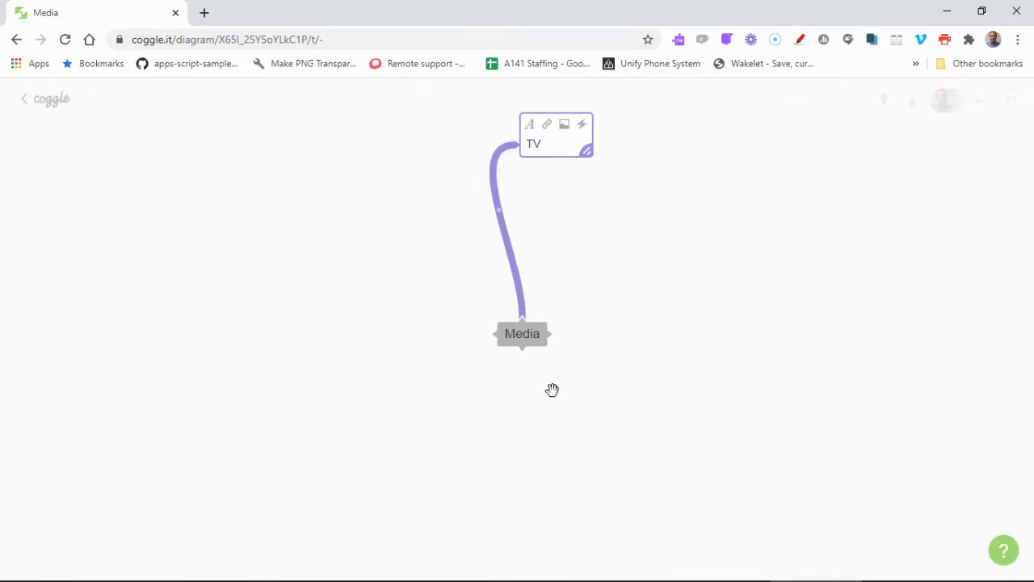
left_click(554, 335)
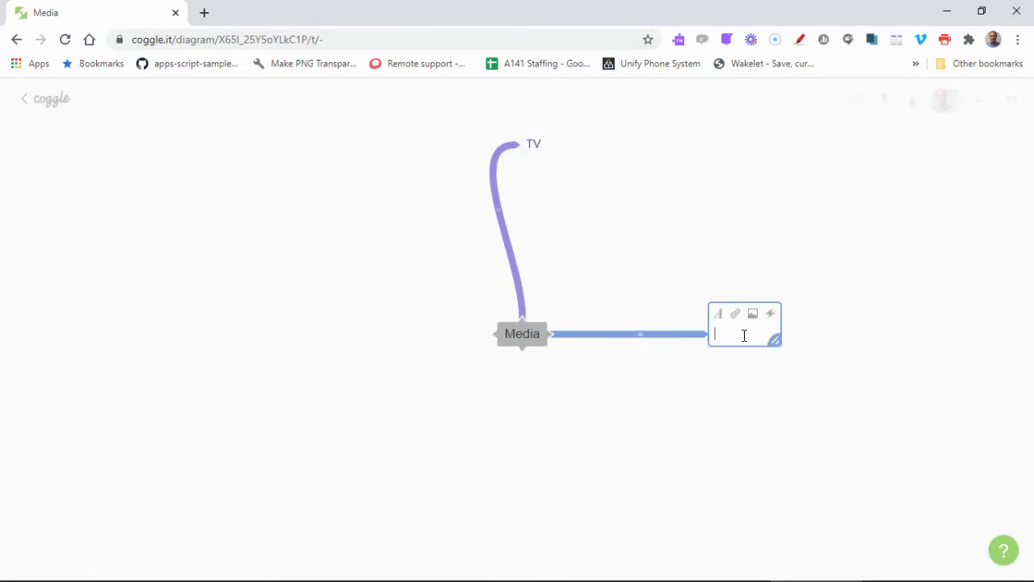
type("Newspapers")
left_click(491, 335)
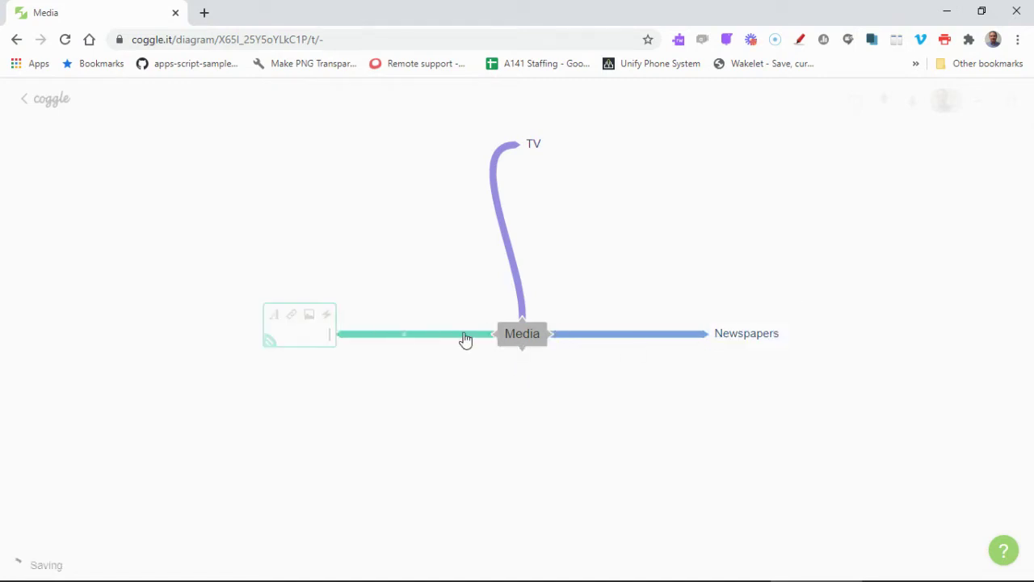
type("Radio")
left_click(523, 355)
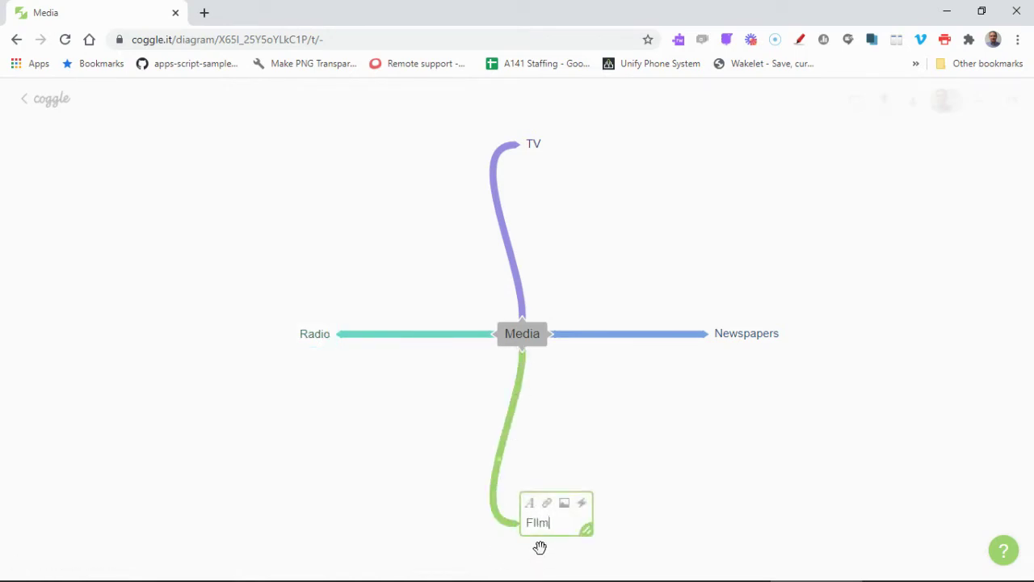
type("FIlm")
left_click(353, 413)
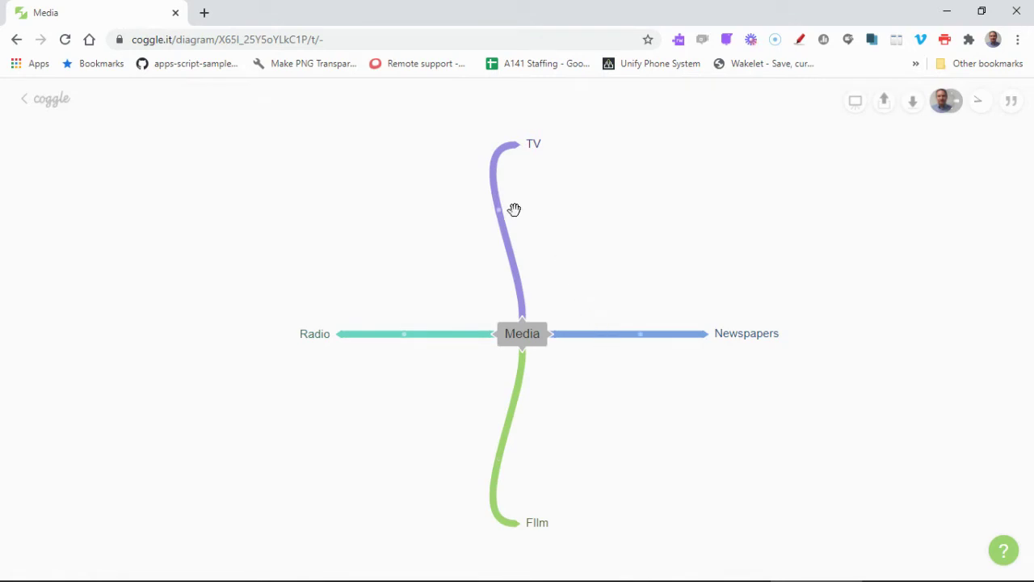
Step: Colour the TV branch orange and add 'Proper Telly' and Netflix sub-branches to it
left_click(495, 166)
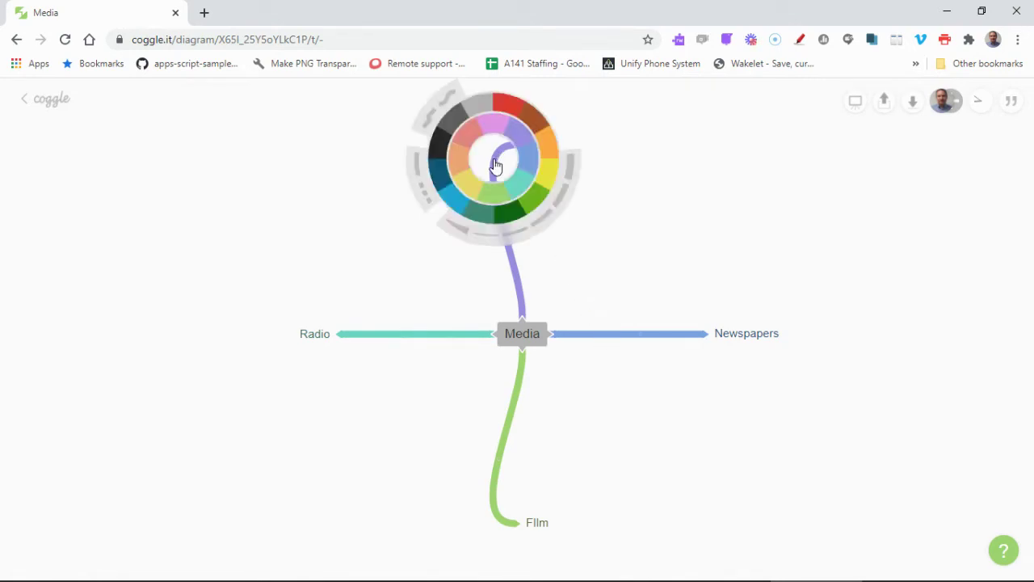
left_click(553, 149)
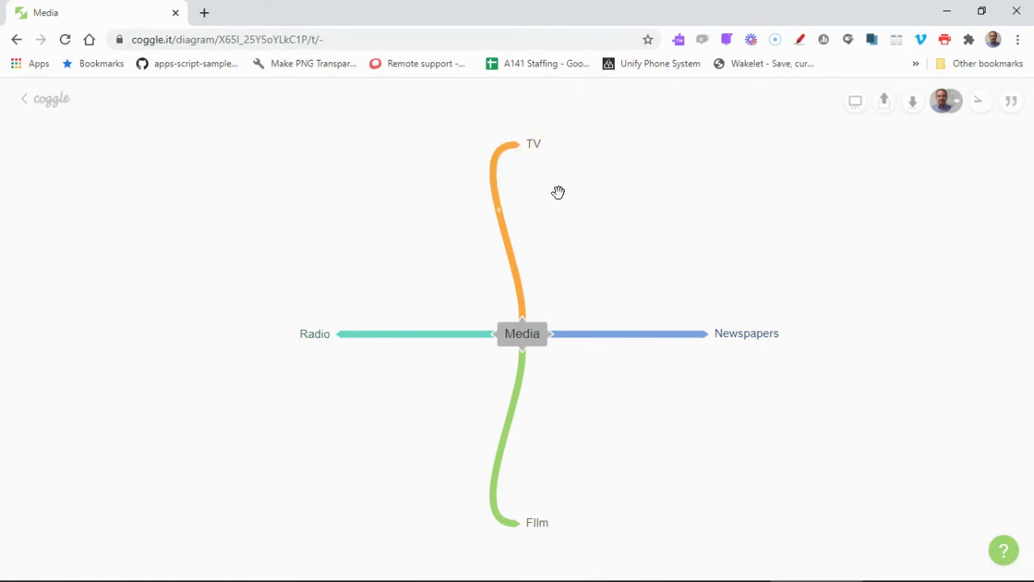
mouse_move(547, 157)
left_click(532, 150)
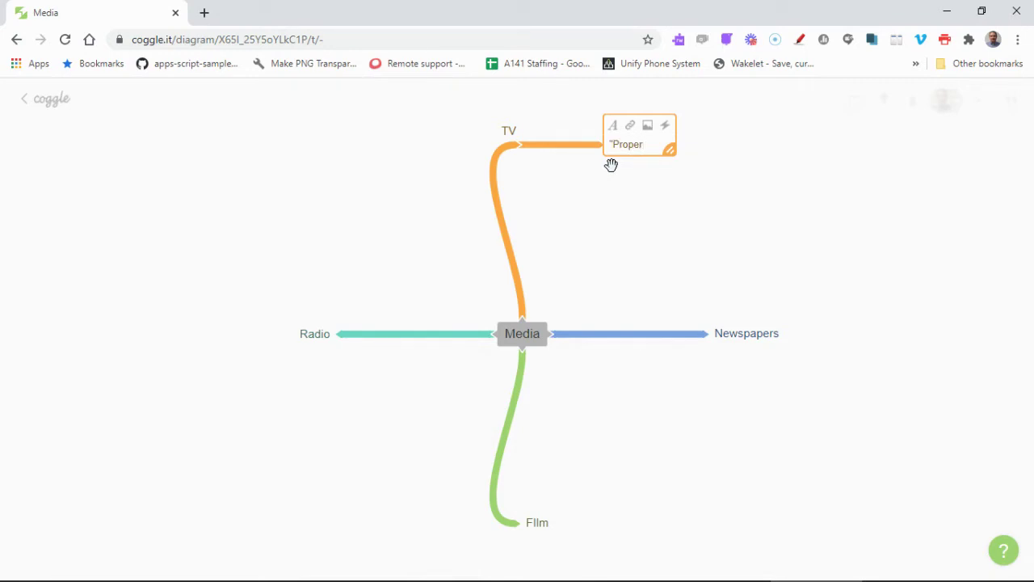
type("\"Proper TVelly\"")
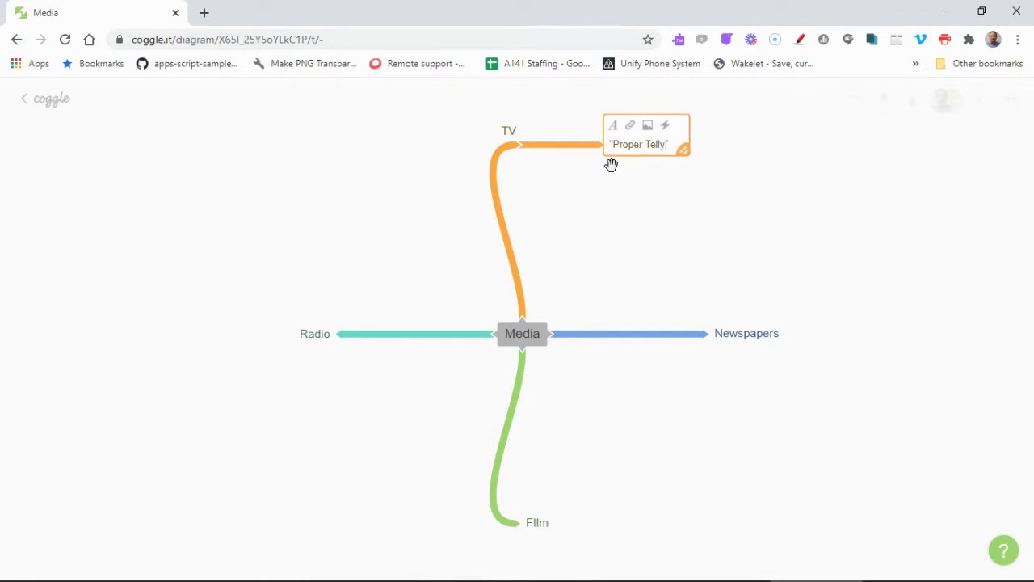
left_click(611, 164)
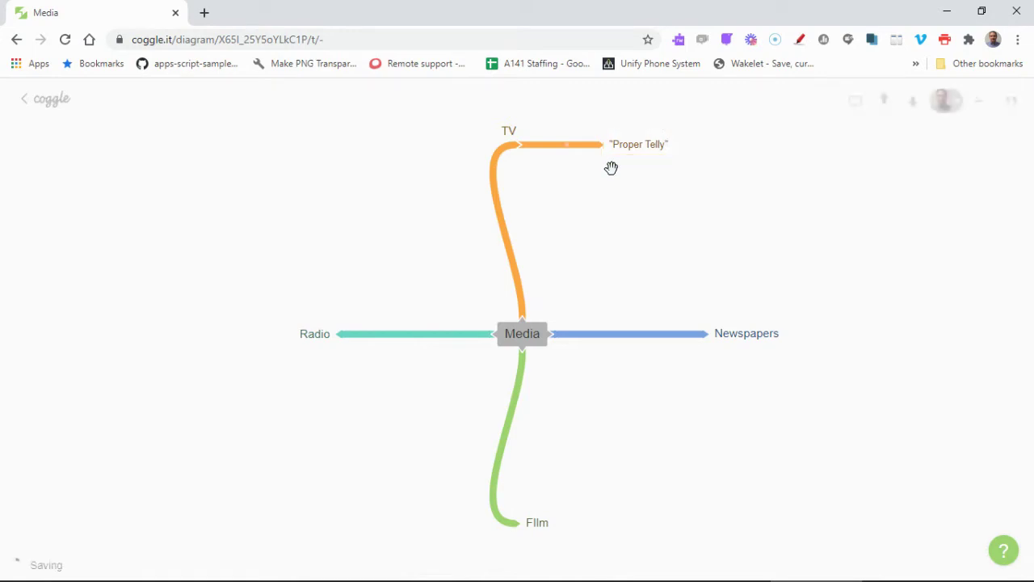
left_click(524, 148)
type("Netflix")
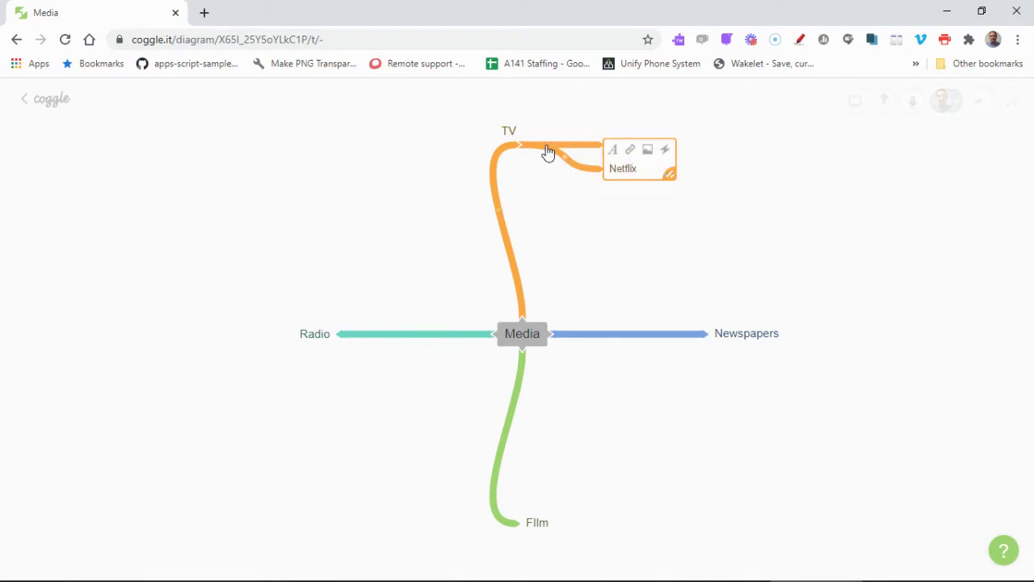
left_click(554, 224)
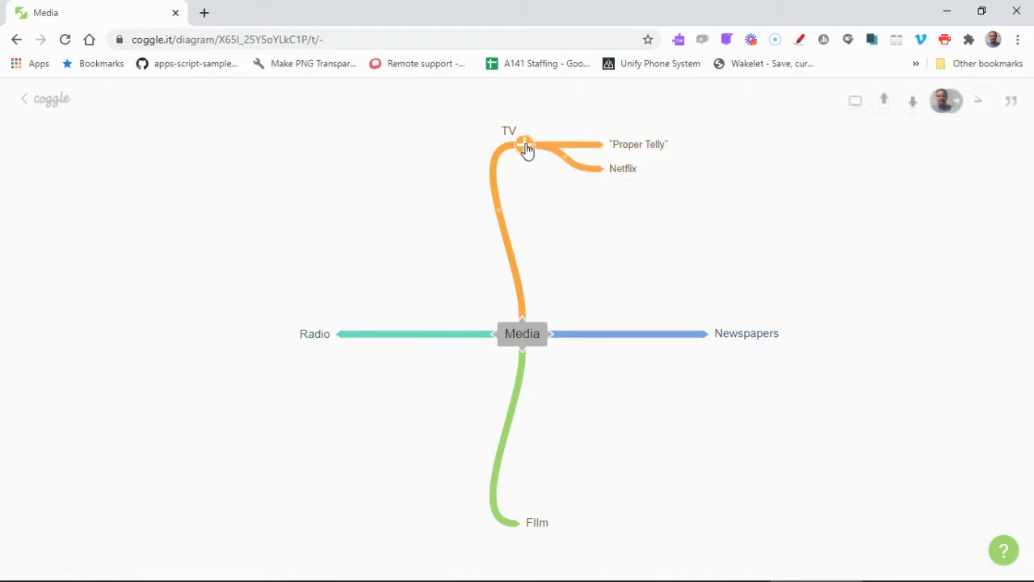
Step: Add Amazon Prime and Youtube as further sub-branches of TV
left_click(525, 148)
type("Amazon Prime")
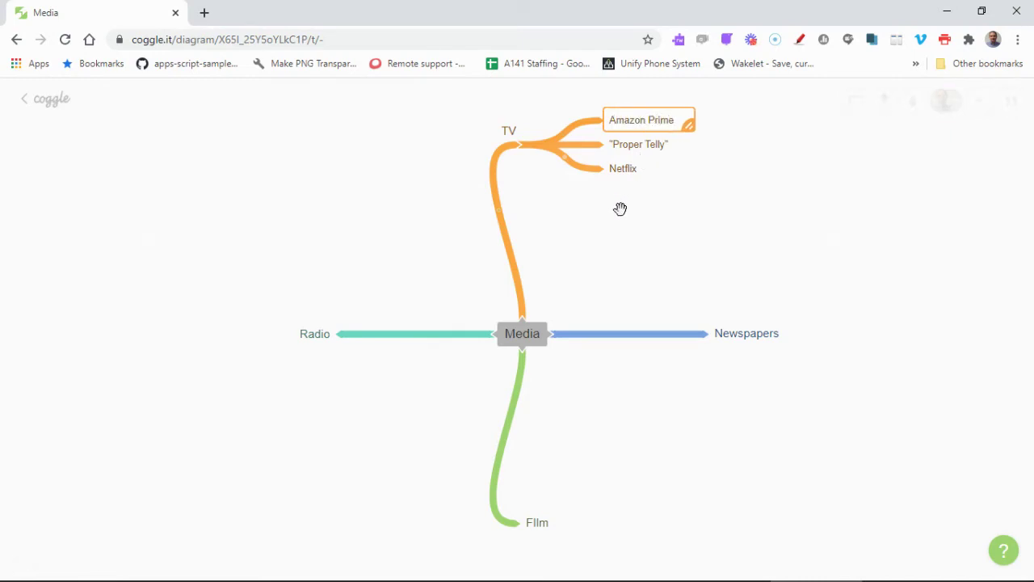
left_click(617, 208)
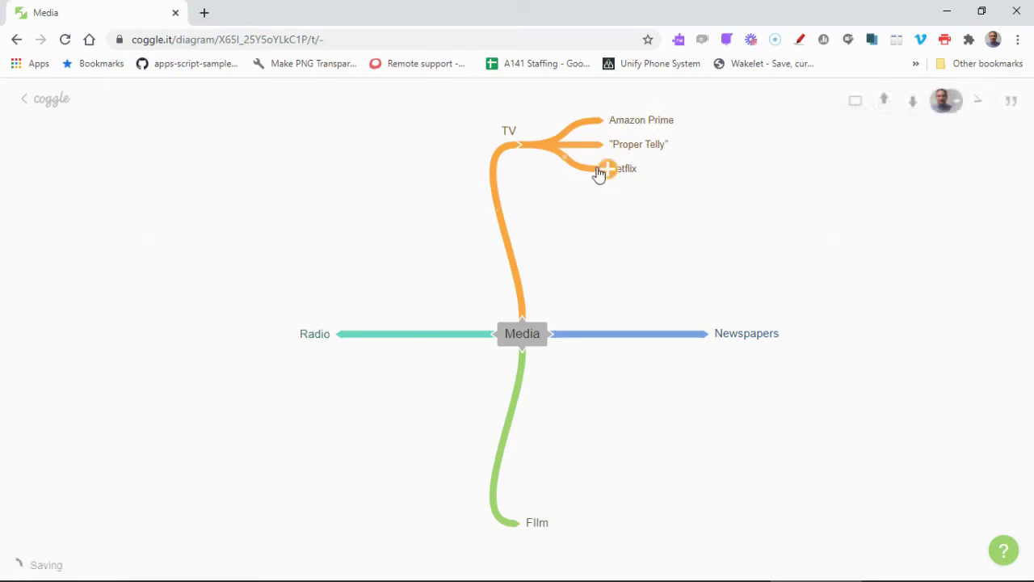
left_click(524, 147)
type("Youtube")
left_click(607, 257)
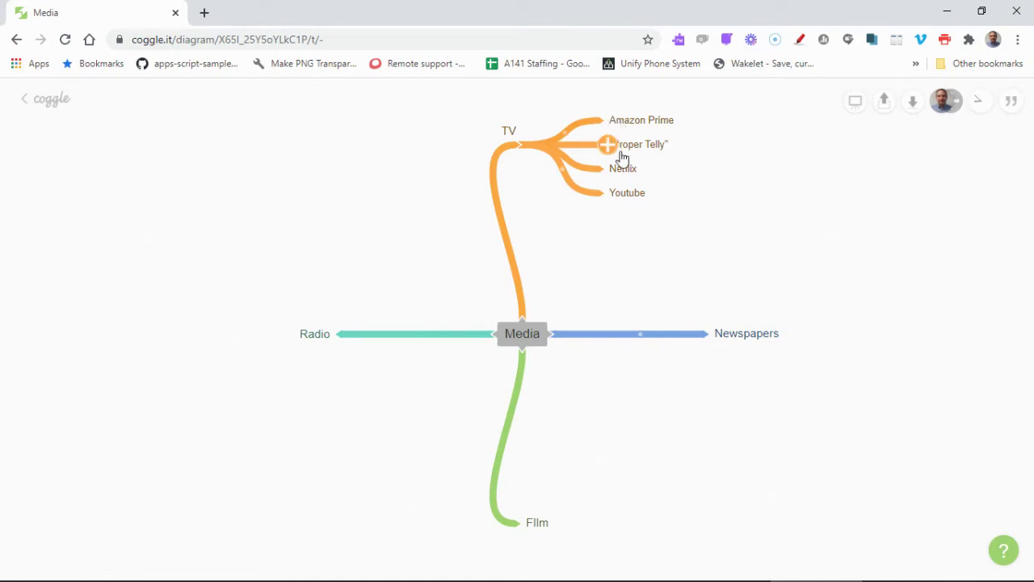
mouse_move(608, 171)
mouse_move(611, 192)
Step: Give Netflix three child nodes labelled Films, TV Shows and Dramas
left_click(611, 174)
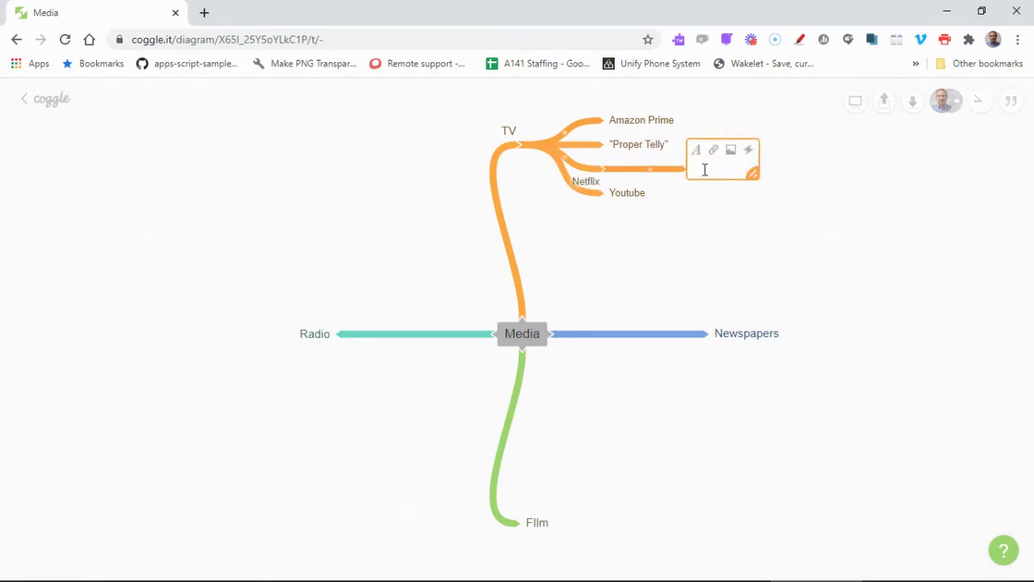
type("Films")
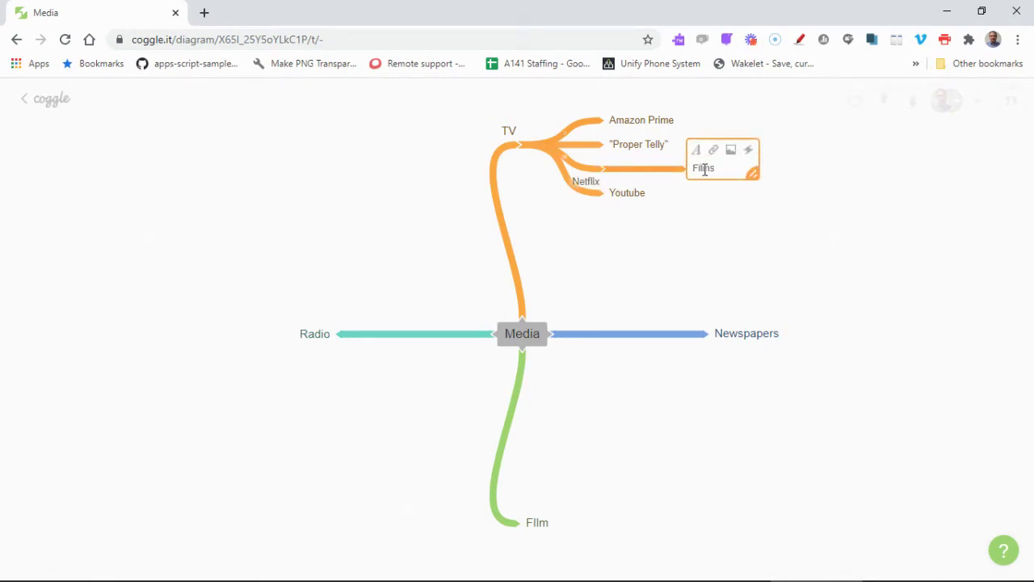
left_click(697, 207)
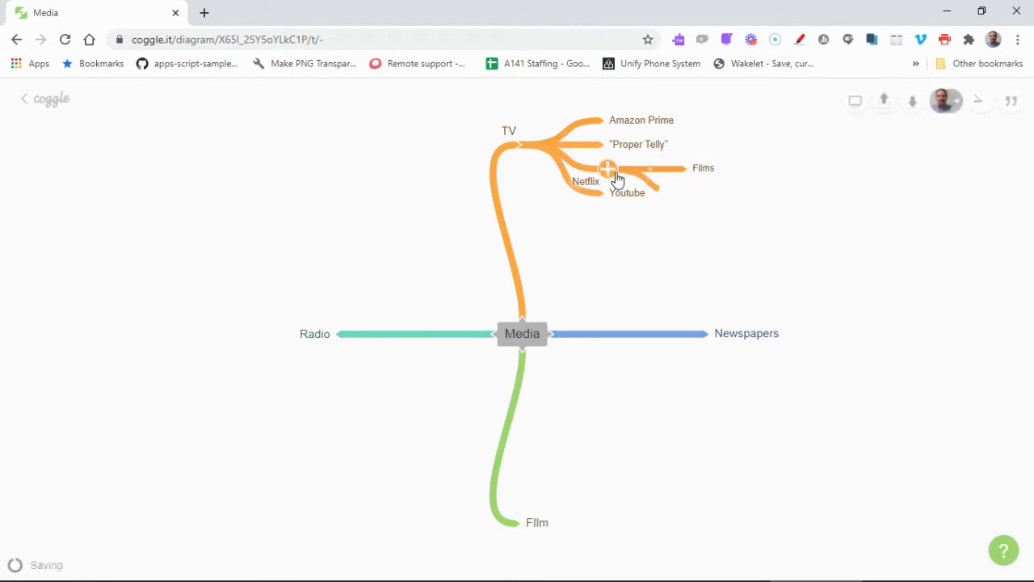
left_click(611, 171)
type("TV Shows")
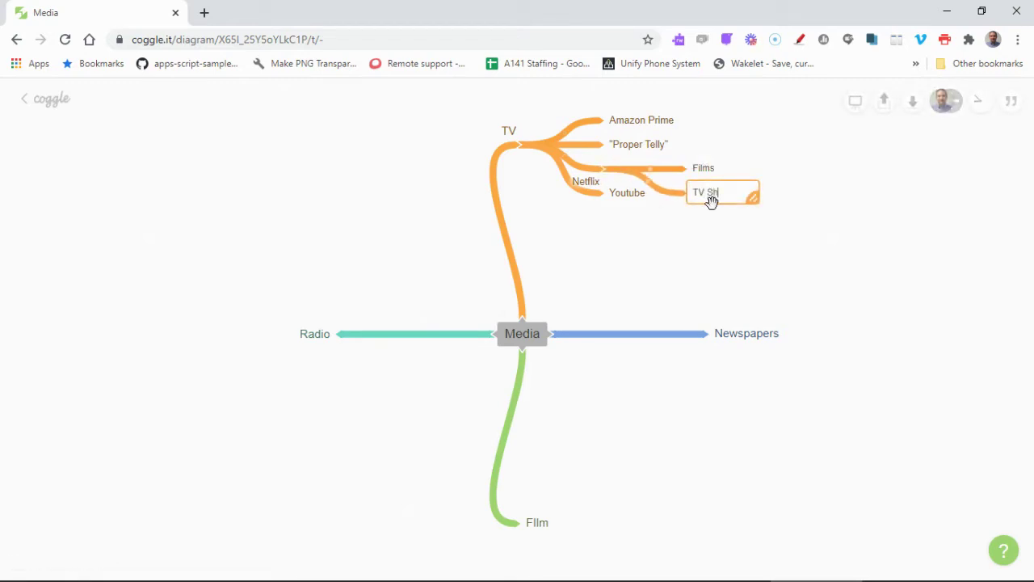
left_click(653, 255)
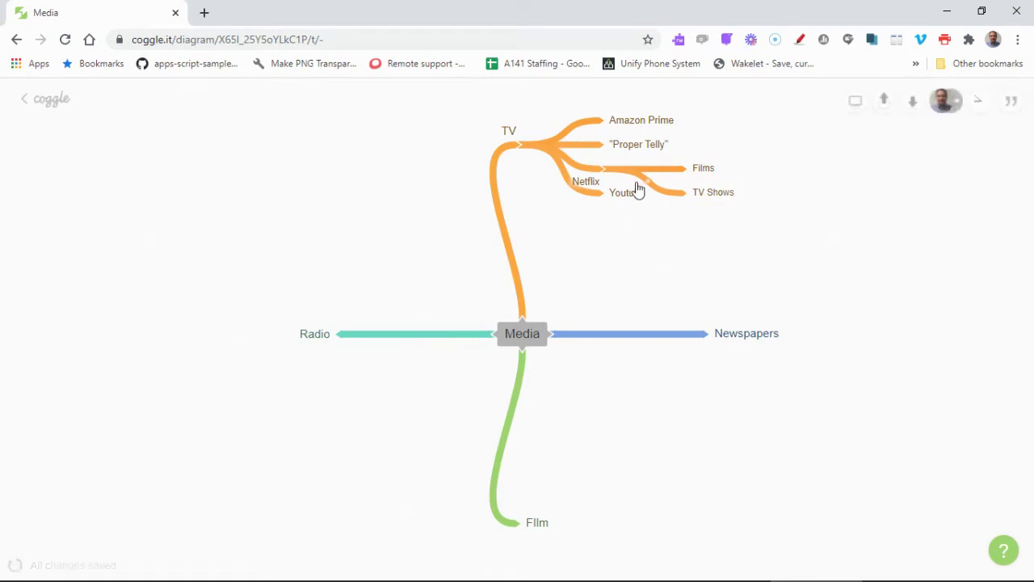
left_click(608, 171)
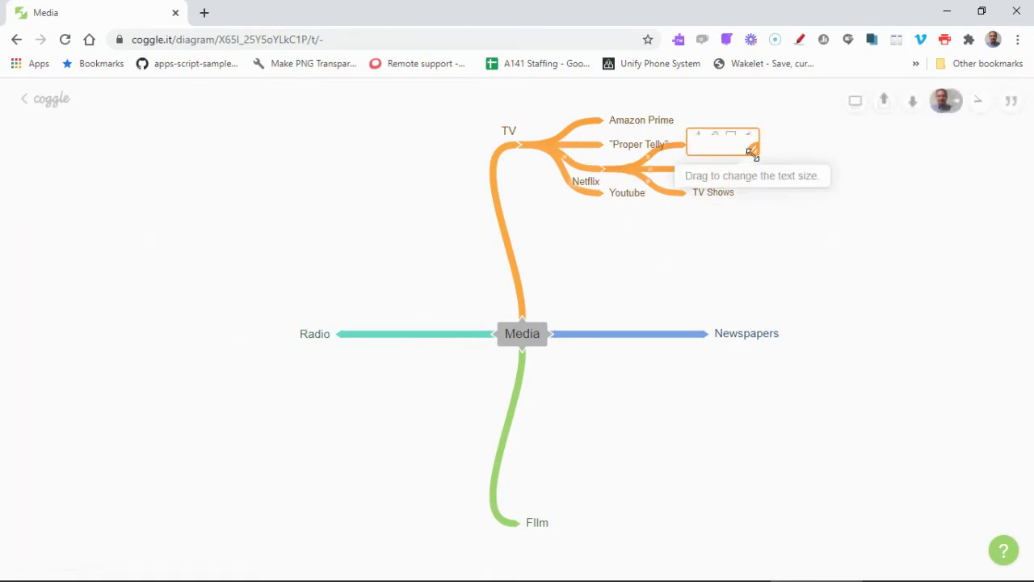
type("Drama")
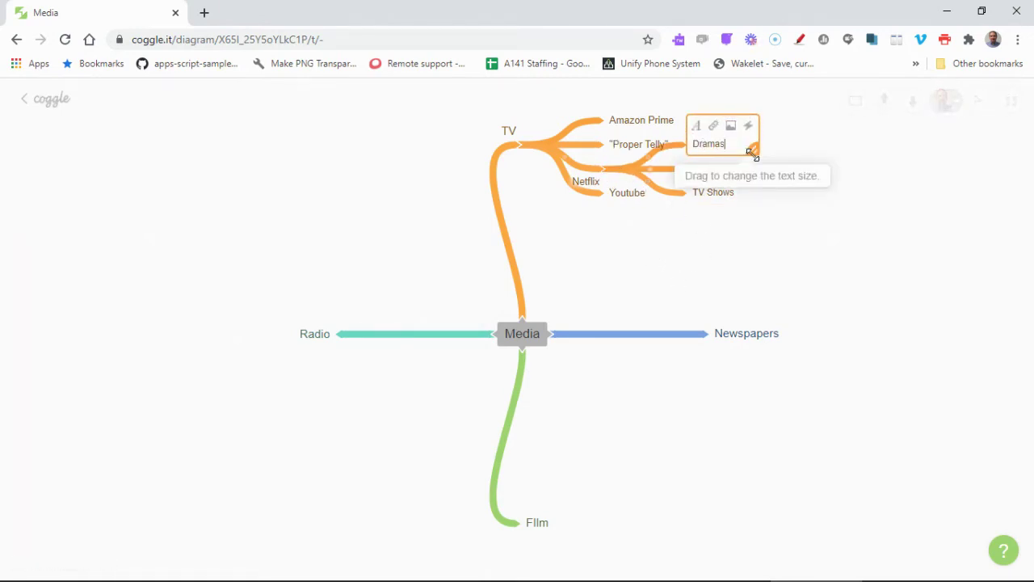
type("s")
scroll(868, 161, "up", 2)
left_click(768, 323)
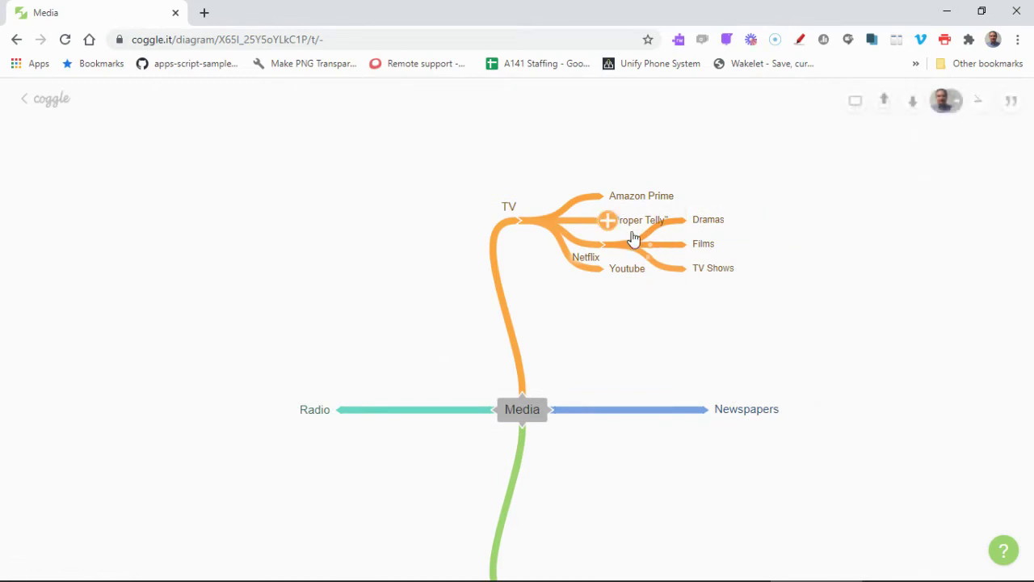
Step: Reposition Amazon Prime, Proper Telly, Netflix, TV Shows and Dramas to avoid overlaps, and colour Dramas blue
mouse_move(623, 201)
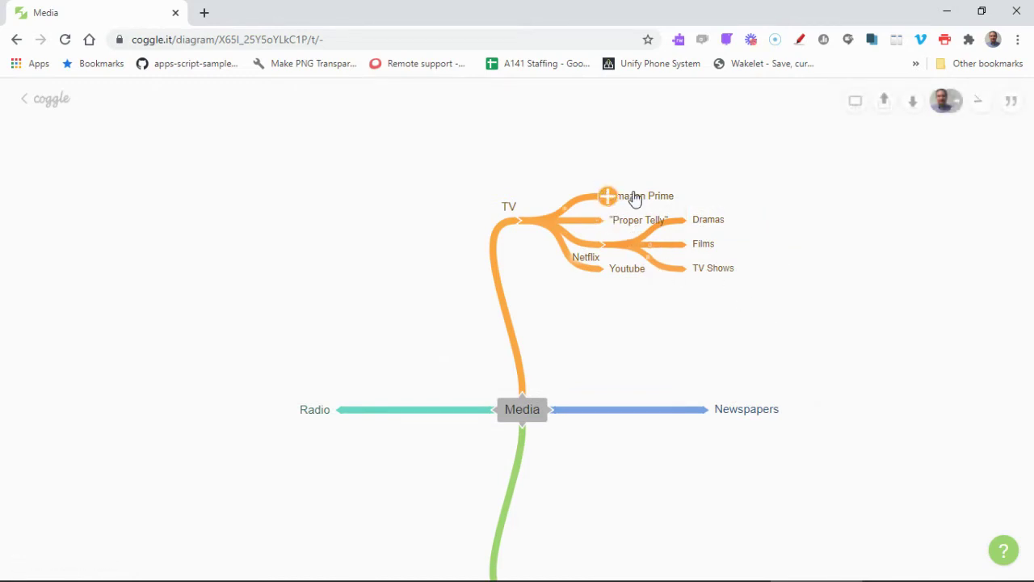
left_click_drag(635, 199, 593, 118)
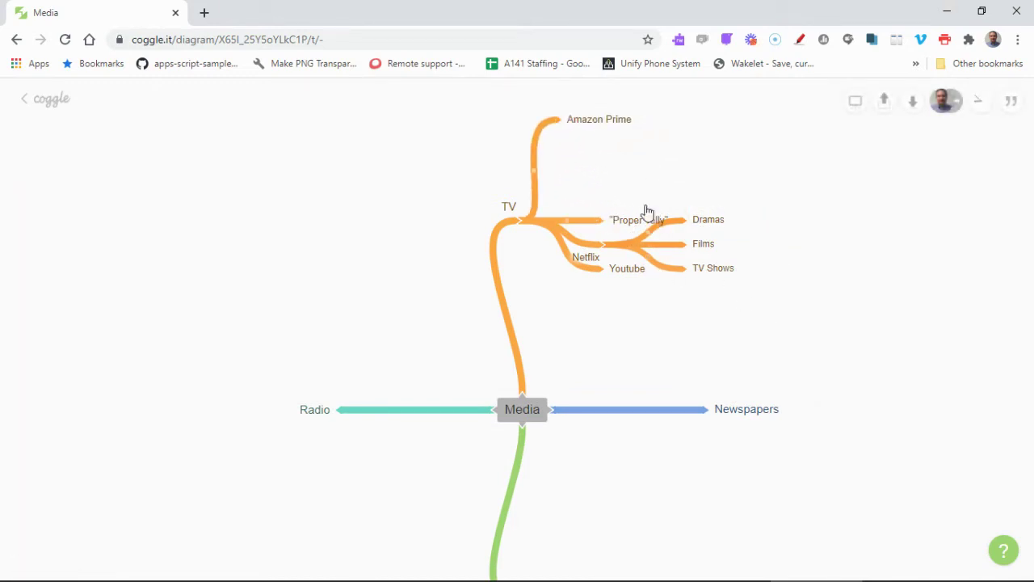
left_click_drag(642, 201, 635, 154)
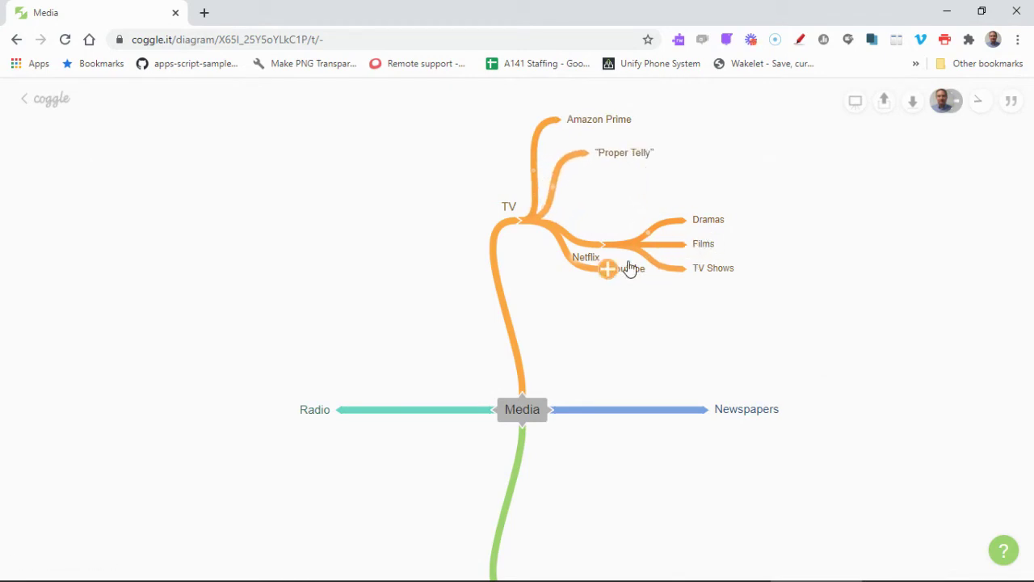
left_click_drag(598, 264, 676, 226)
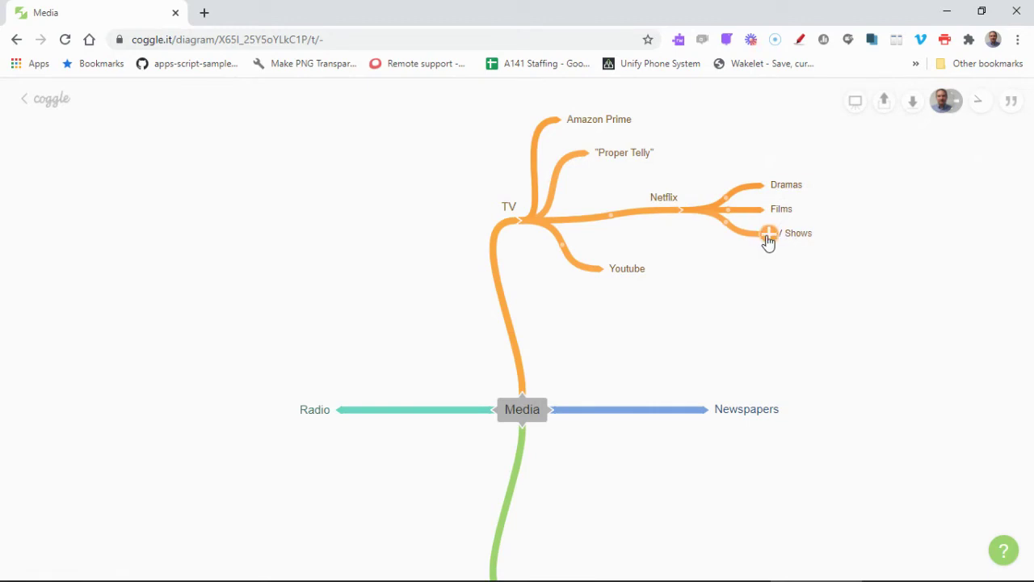
left_click_drag(800, 240, 799, 258)
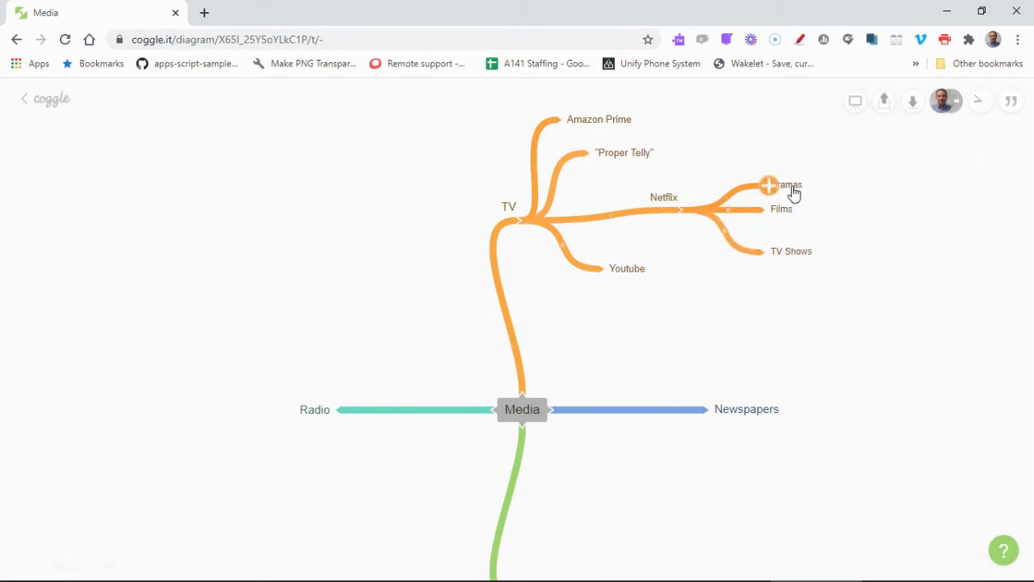
left_click_drag(794, 193, 782, 161)
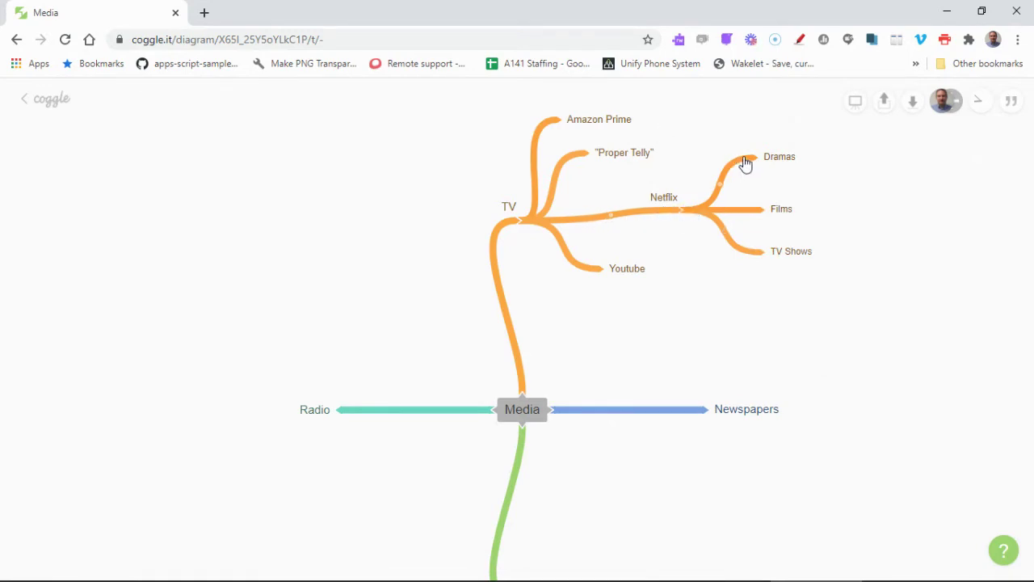
left_click_drag(744, 164, 778, 169)
left_click_drag(633, 316, 626, 231)
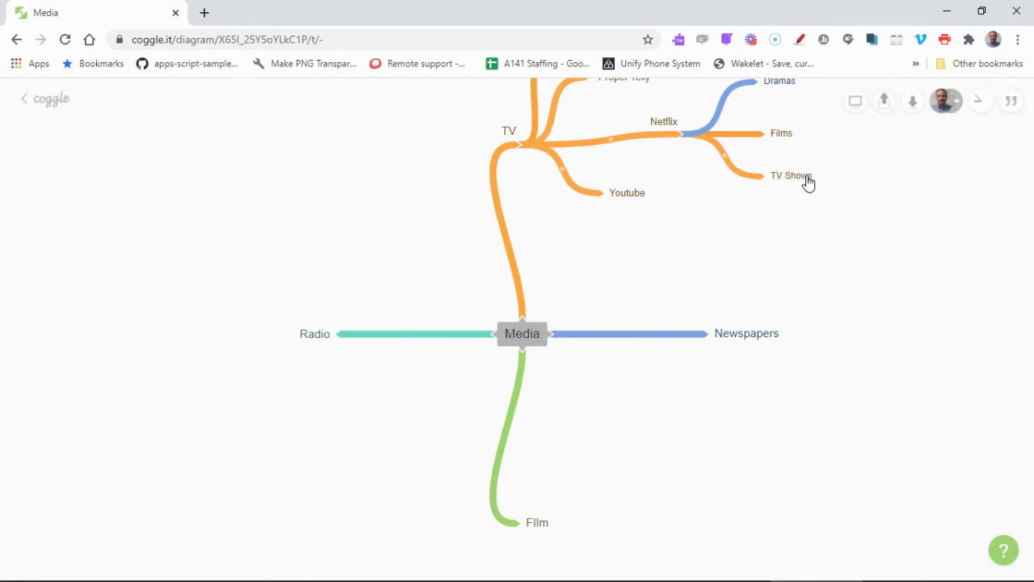
left_click(638, 195)
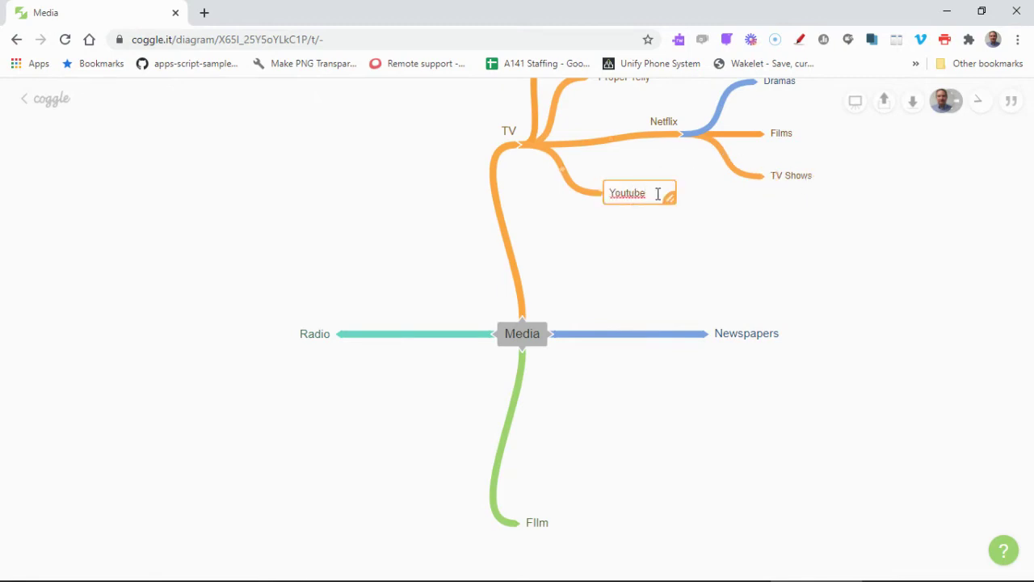
left_click_drag(645, 194, 608, 194)
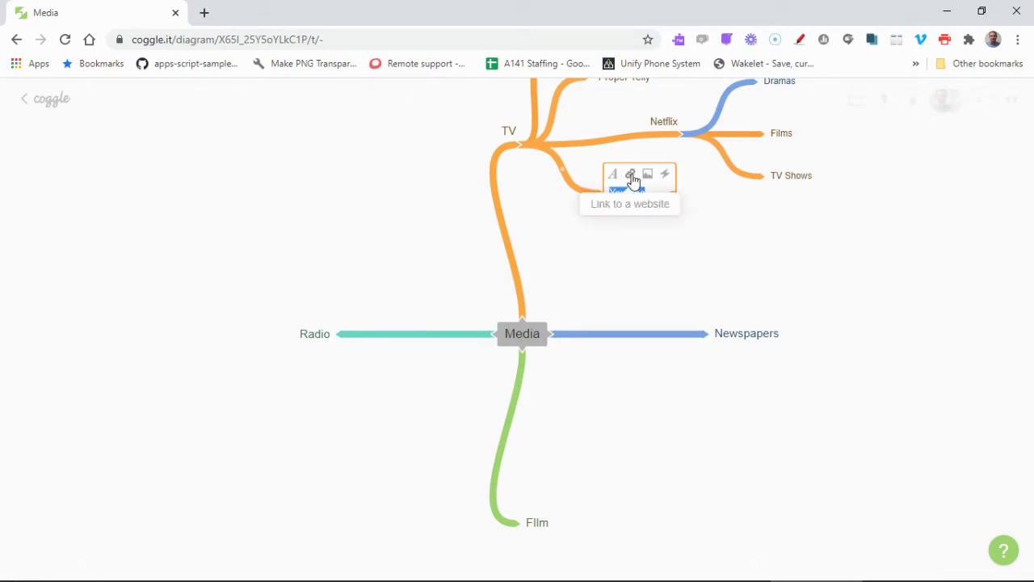
left_click(631, 173)
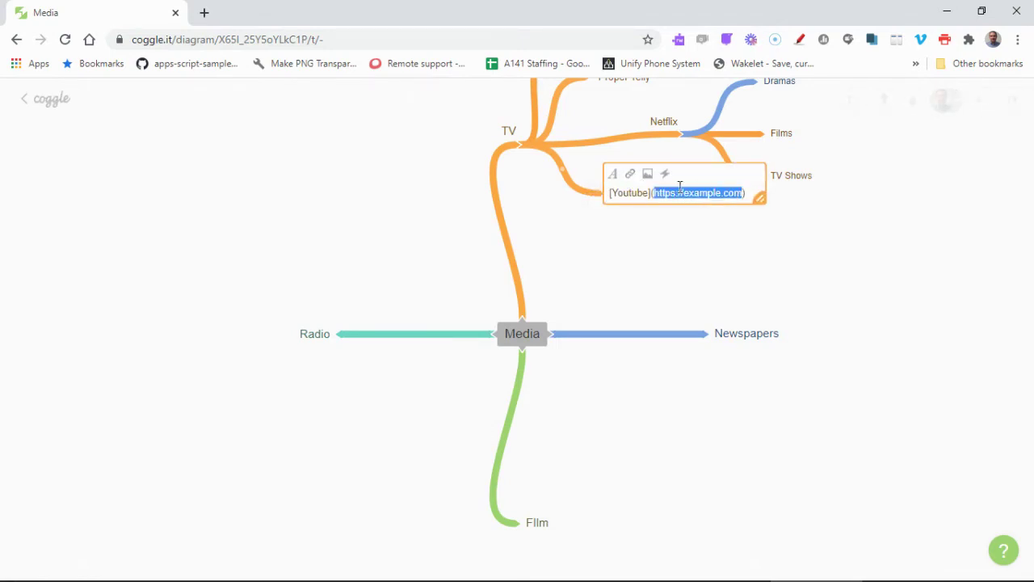
type("www")
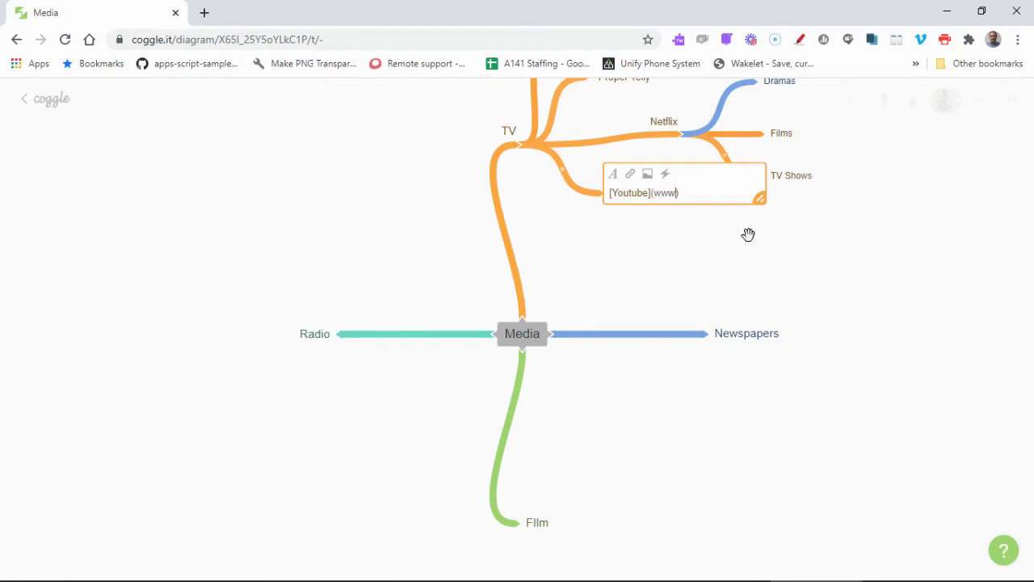
type(".youtube.com")
key("Return")
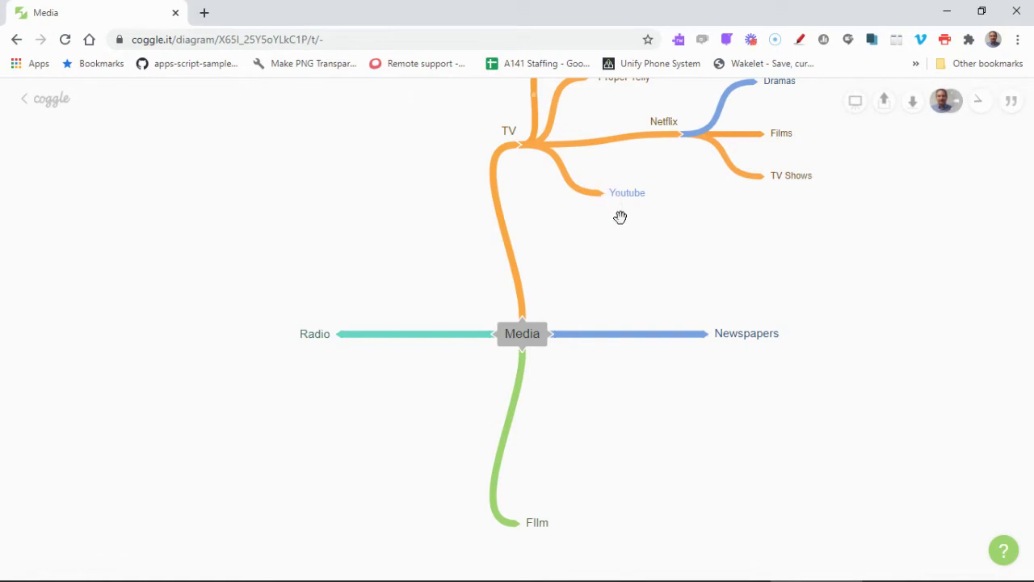
Step: Attach the picture meet.png to the Youtube node
mouse_move(636, 197)
left_click(650, 195)
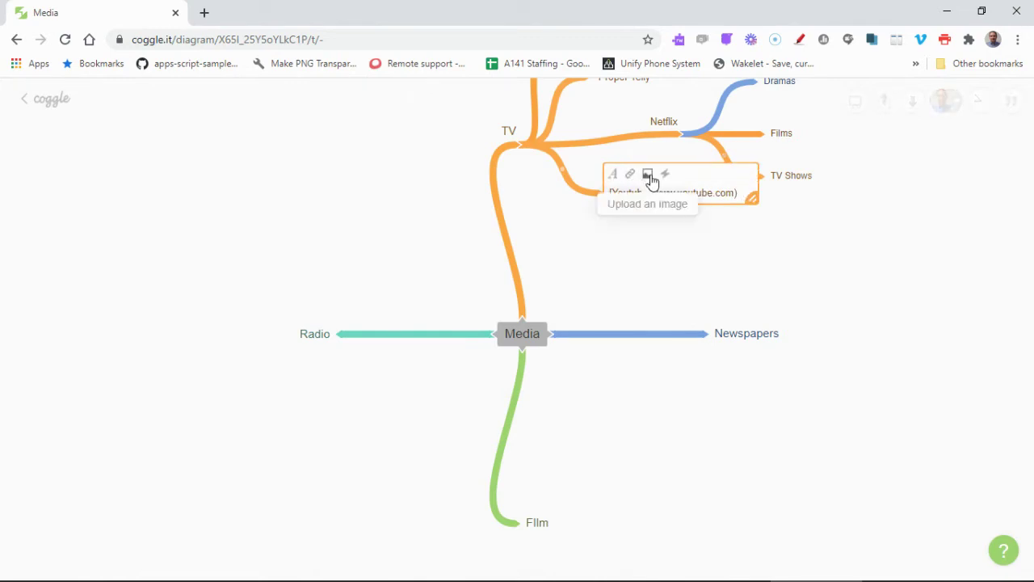
left_click(649, 175)
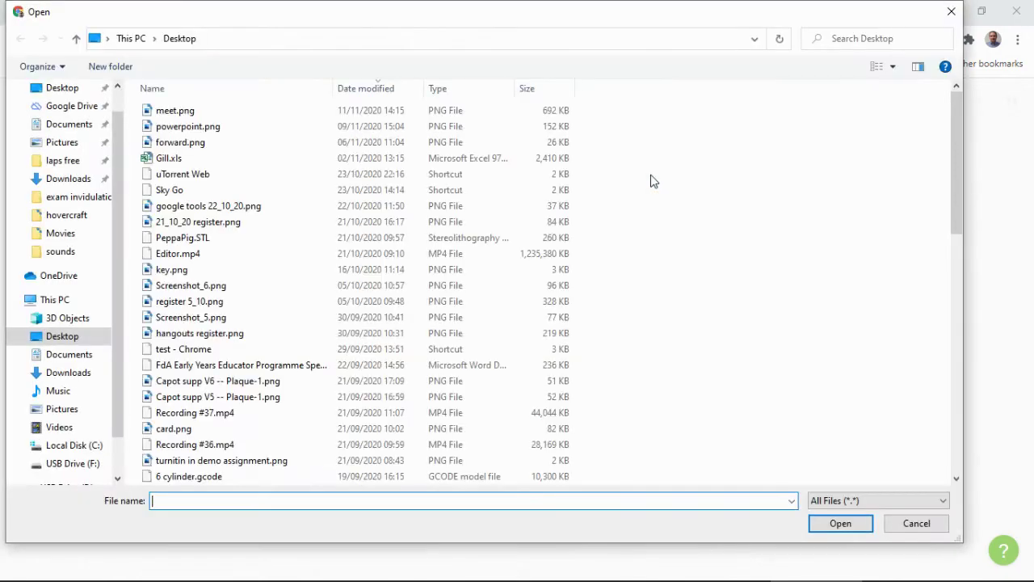
double_click(323, 110)
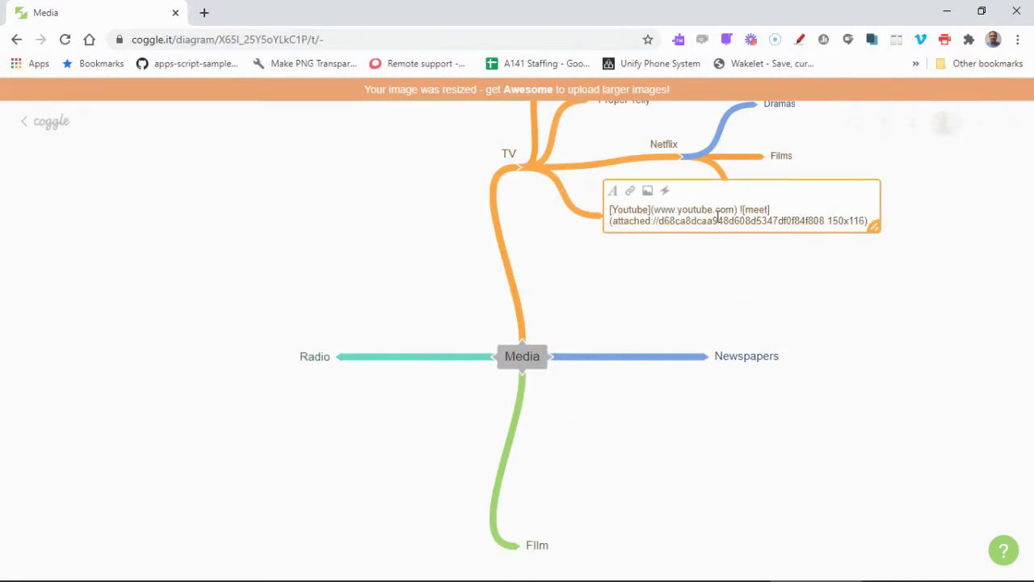
left_click(740, 283)
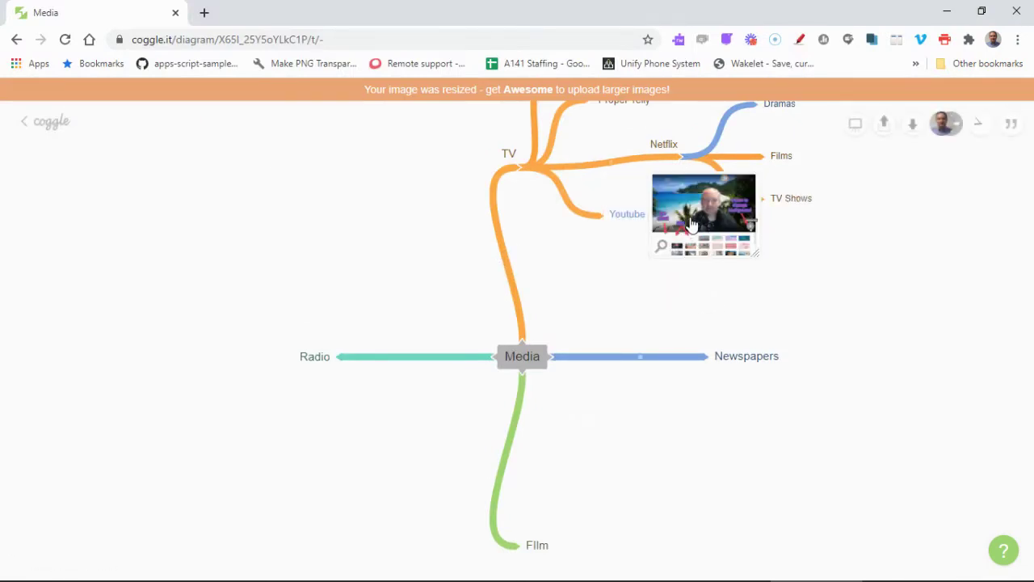
Step: Delete the Youtube node's picture attachment text and append a :smiley: emoji
left_click(692, 223)
left_click_drag(869, 220, 606, 215)
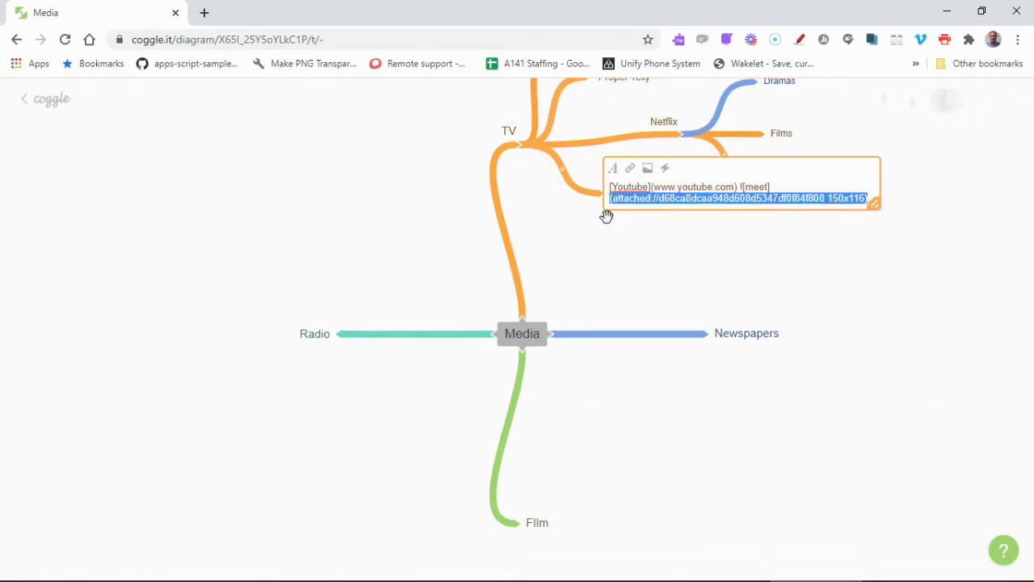
key("BackSpace")
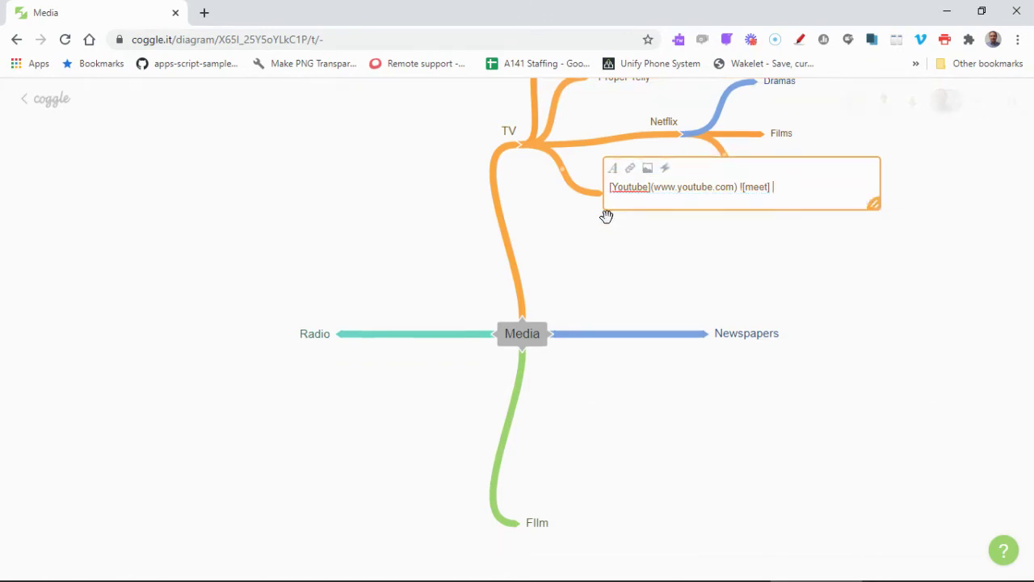
left_click(665, 170)
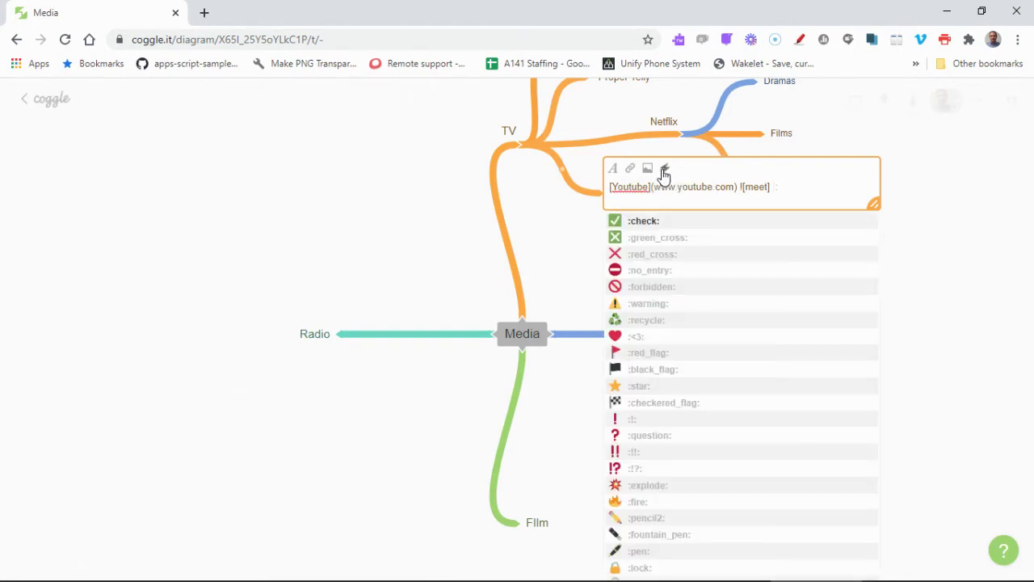
scroll(654, 346, "down", 5)
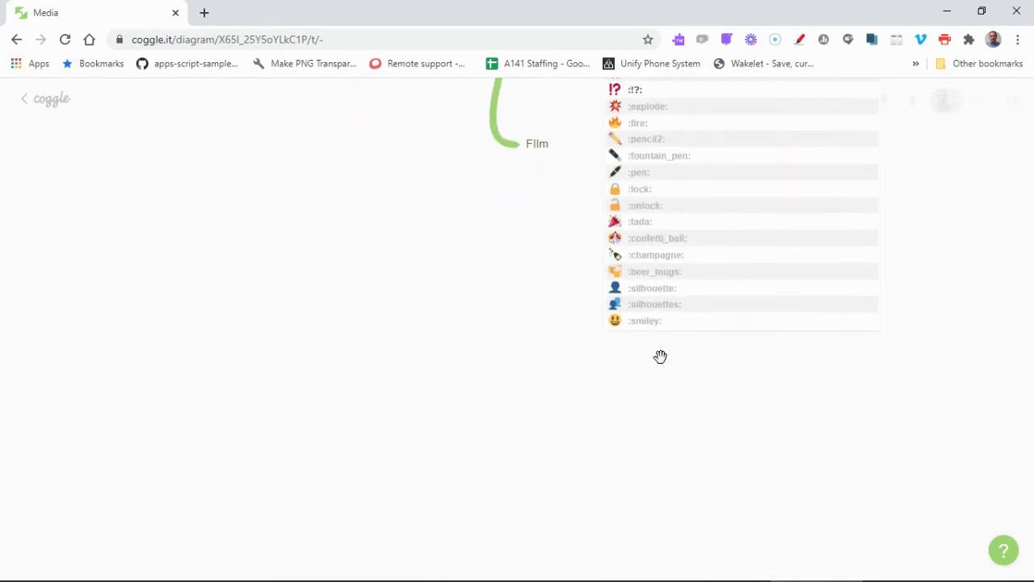
left_click(644, 321)
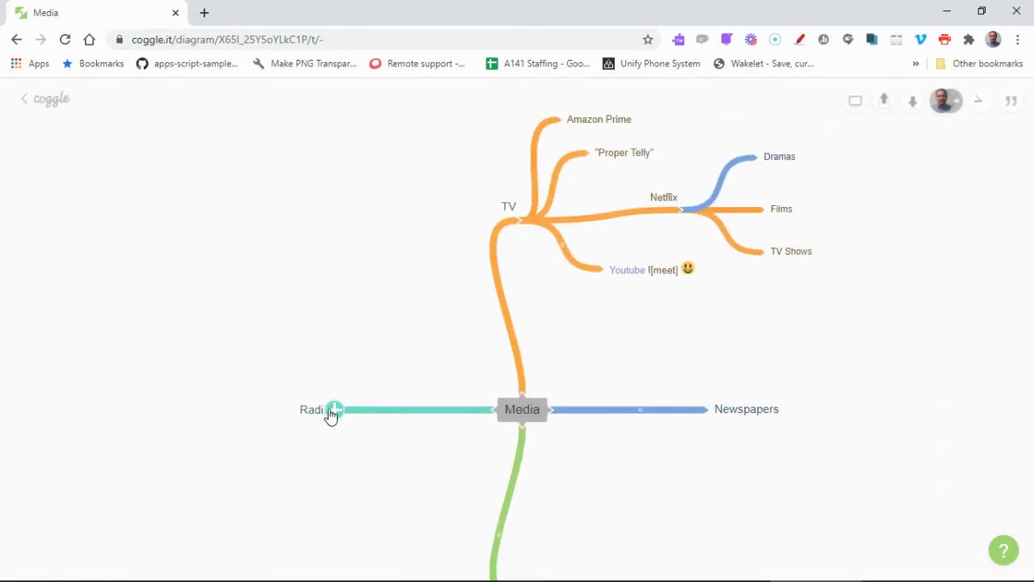
Step: Split the Radio branch into two new nodes labelled 'BBC' and 'Private'
left_click(334, 411)
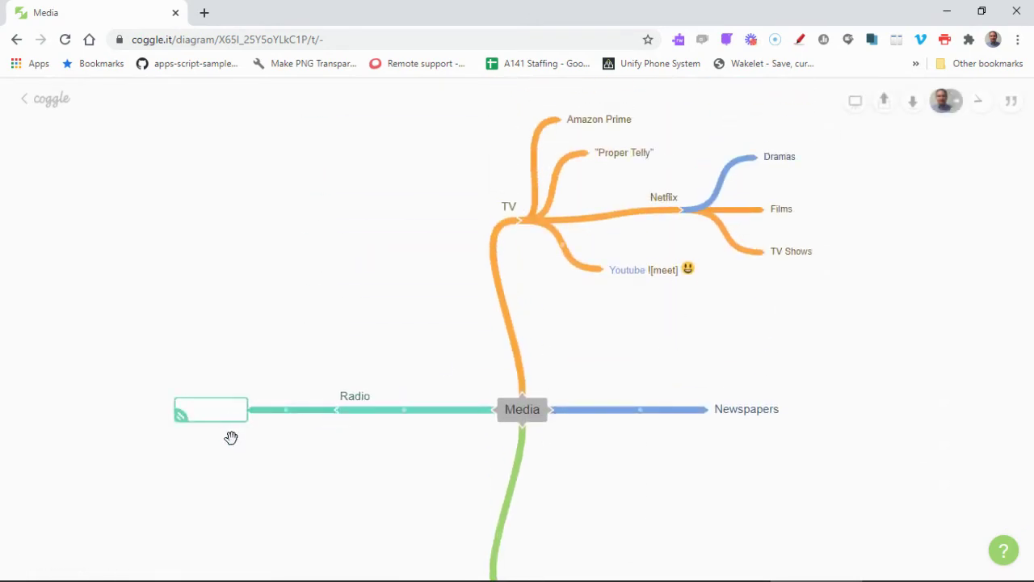
type("BBC")
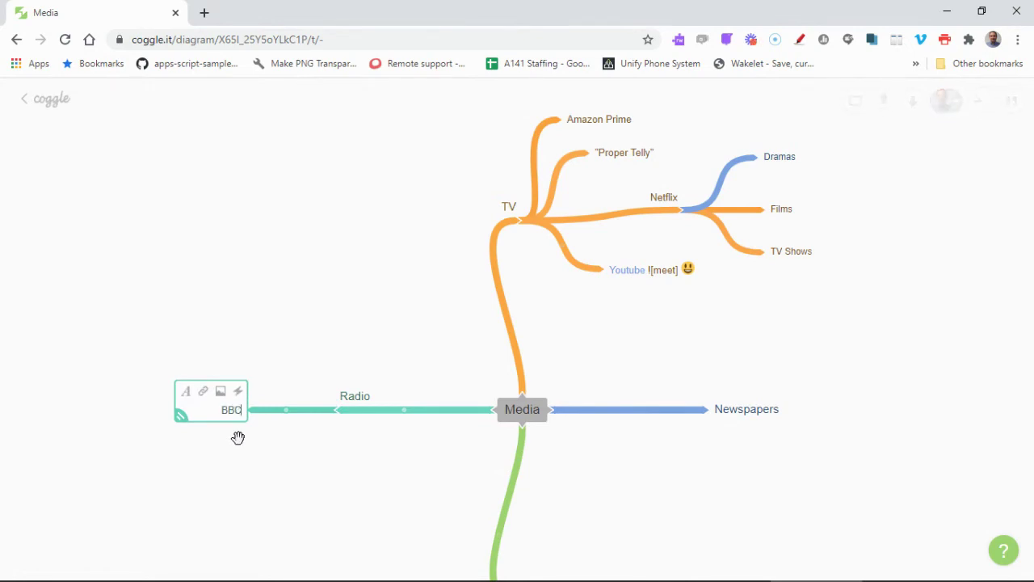
key("Return")
left_click(335, 413)
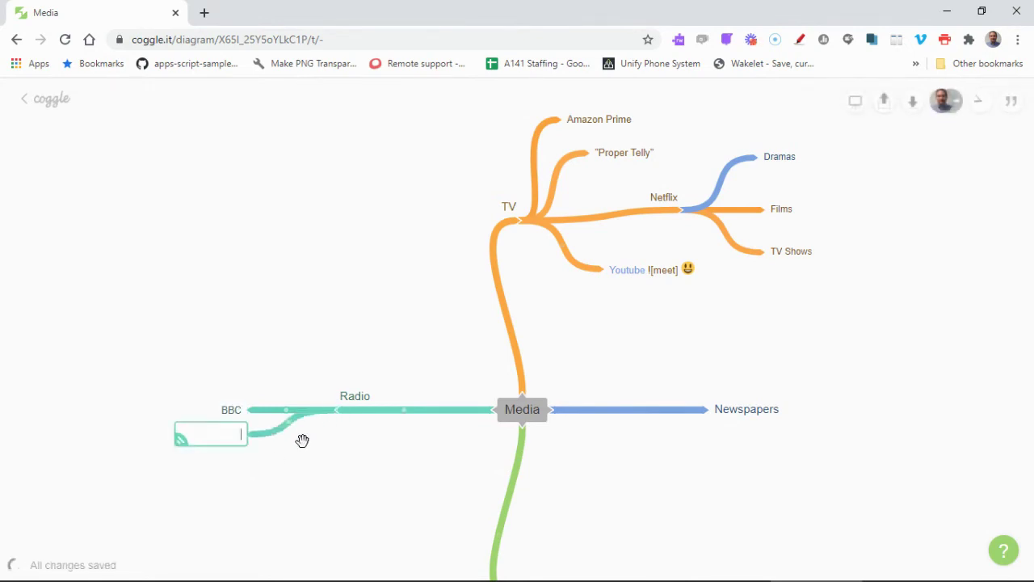
type("Private")
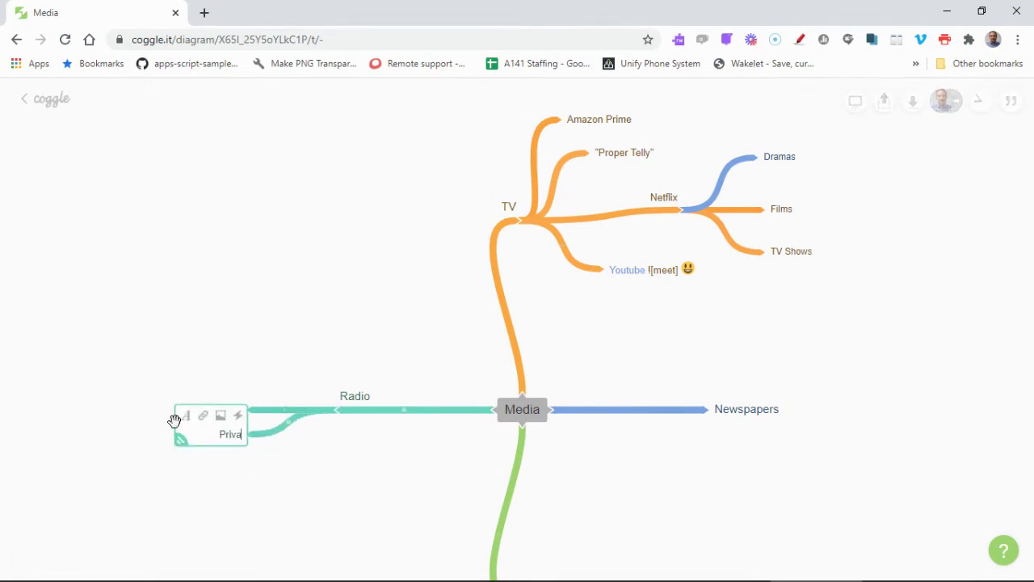
left_click(201, 490)
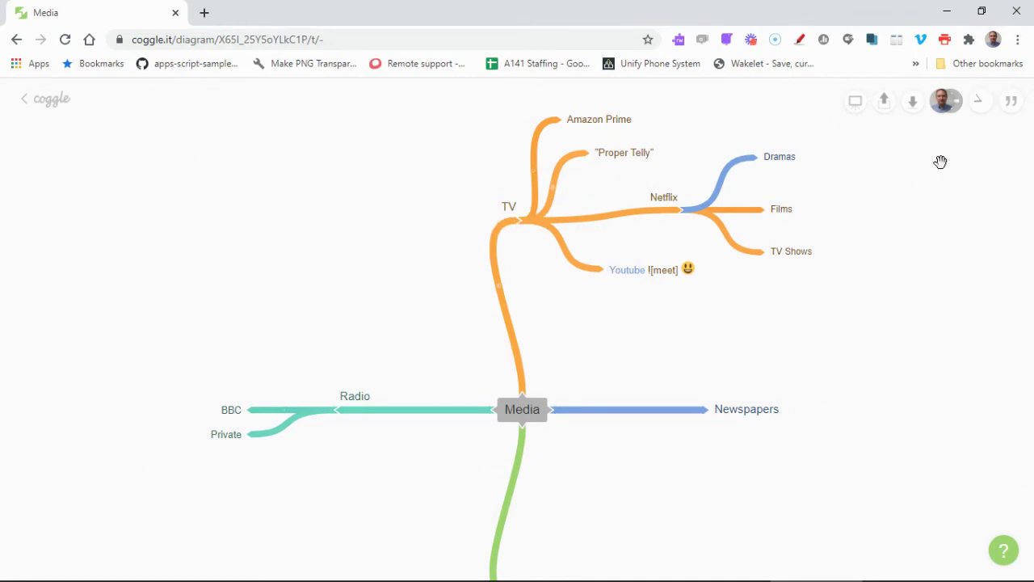
left_click(952, 105)
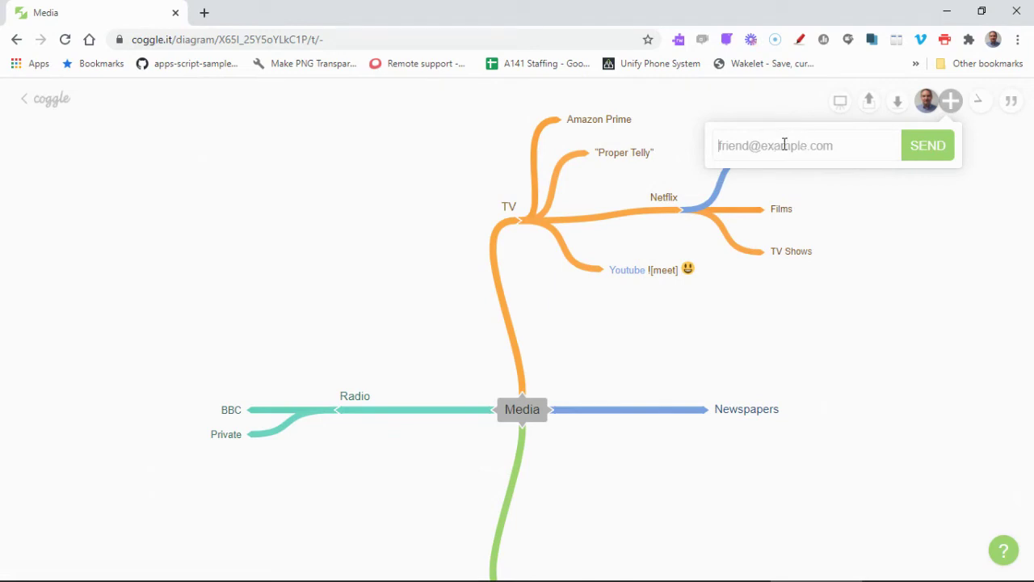
left_click(930, 234)
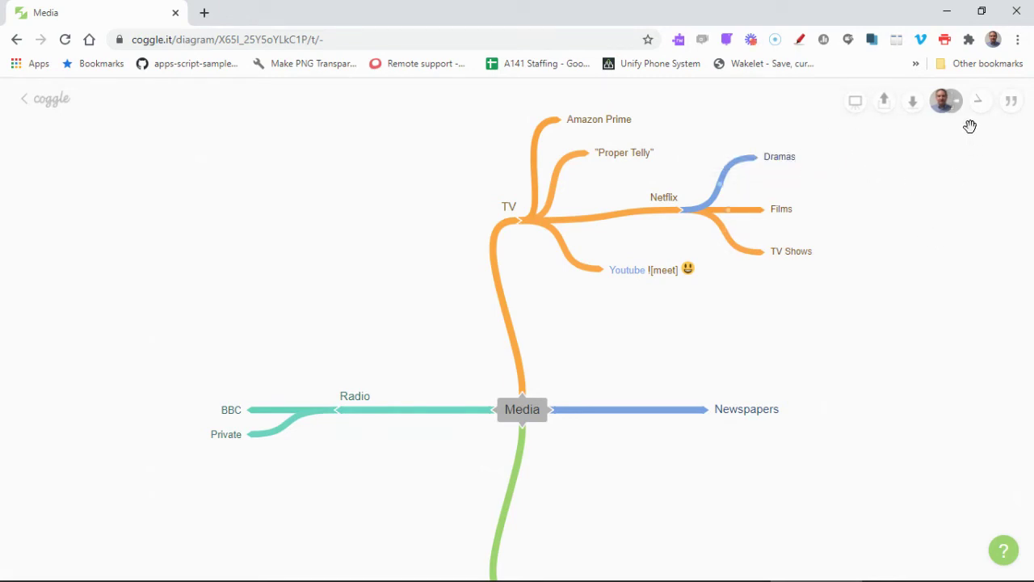
Step: Export the map with Download Image as Media.png, bring up its save options, and return to Coggle
left_click(912, 103)
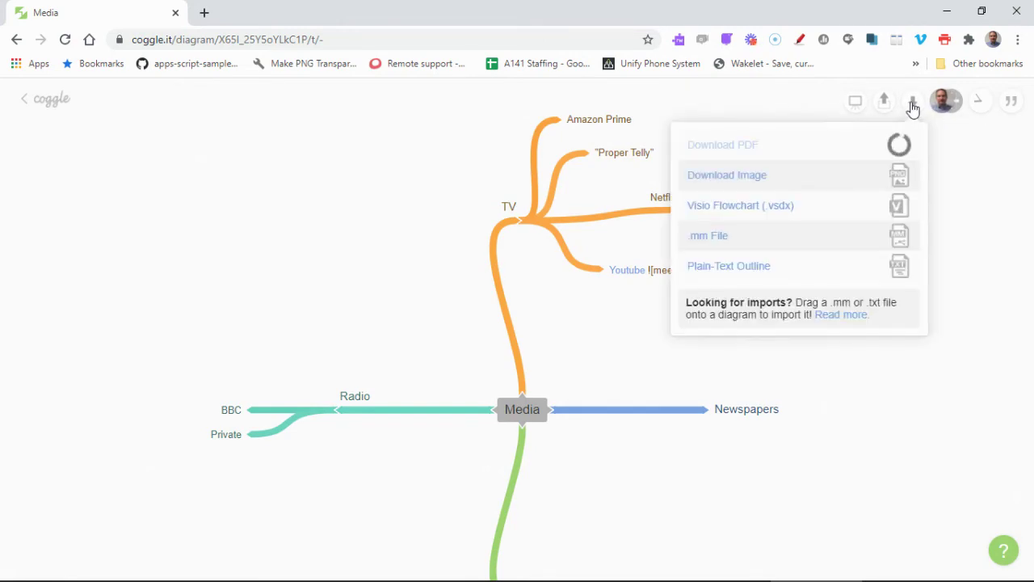
left_click(750, 177)
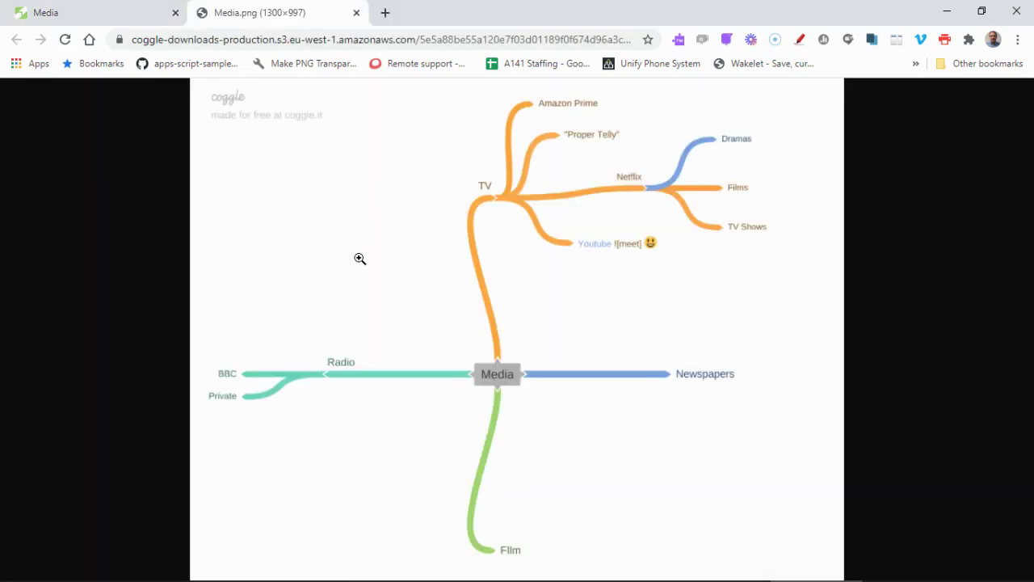
right_click(419, 283)
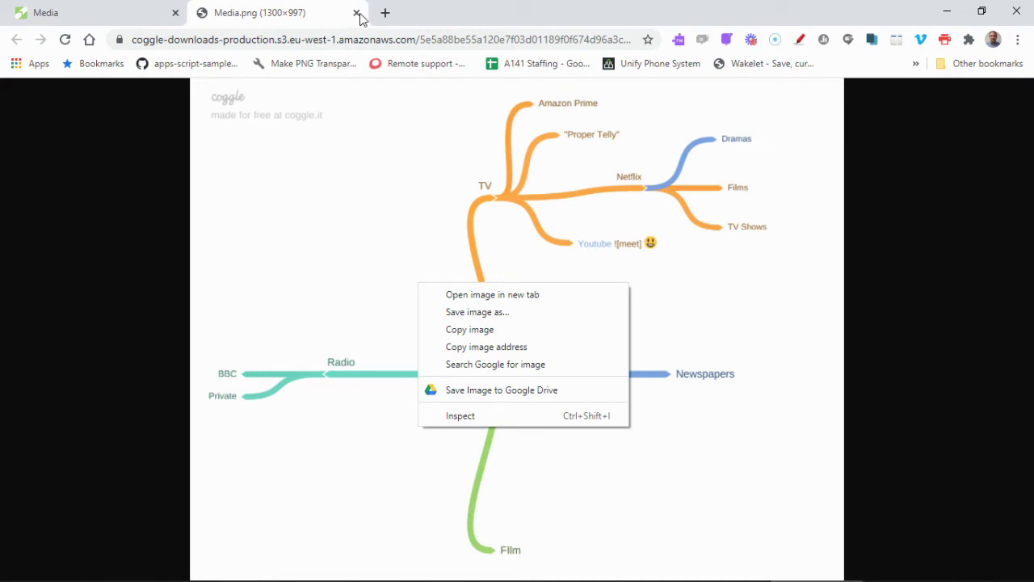
left_click(81, 8)
Step: Set the Media diagram to public and generate a new private share link
left_click(644, 366)
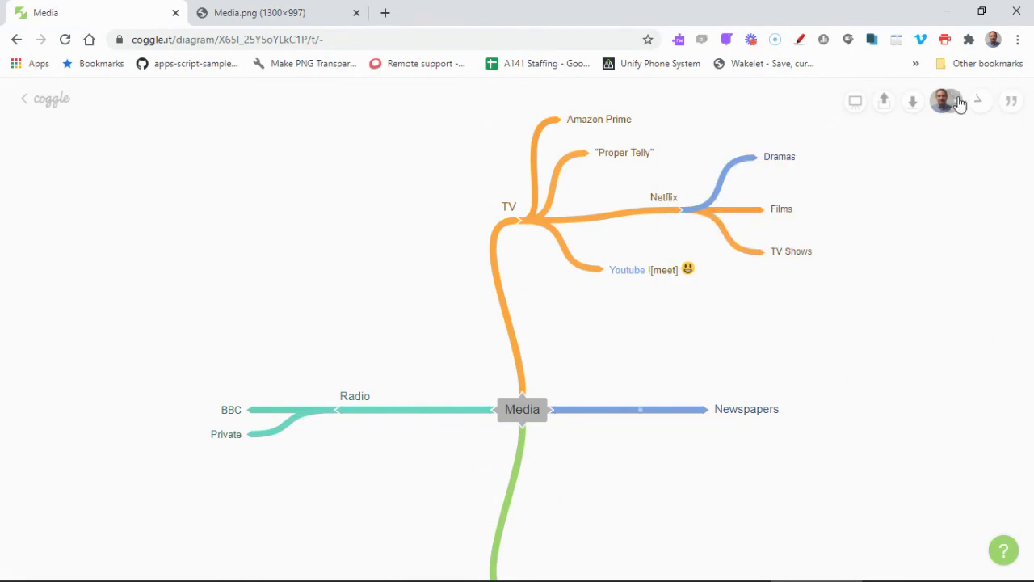
left_click(886, 108)
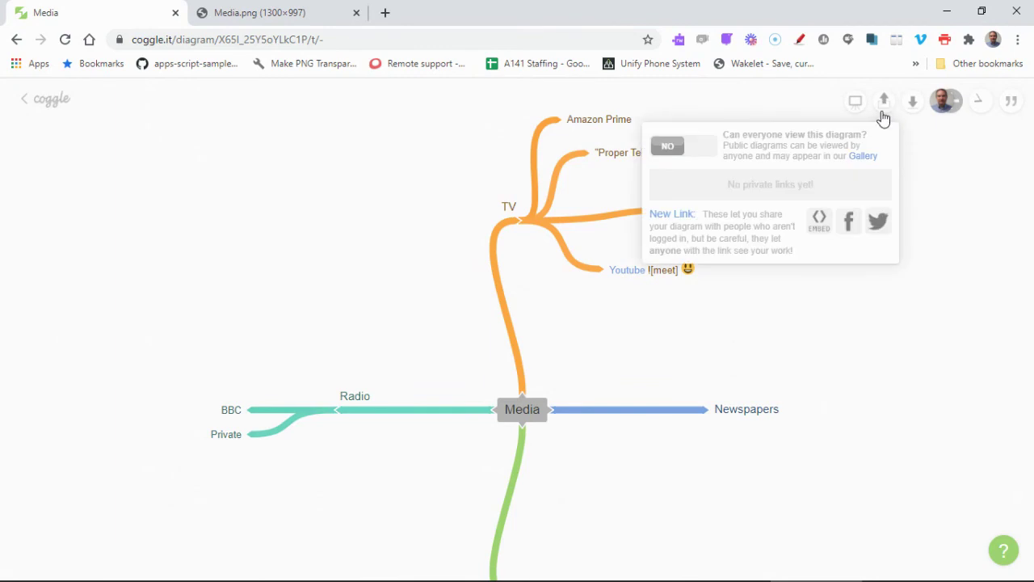
left_click(684, 155)
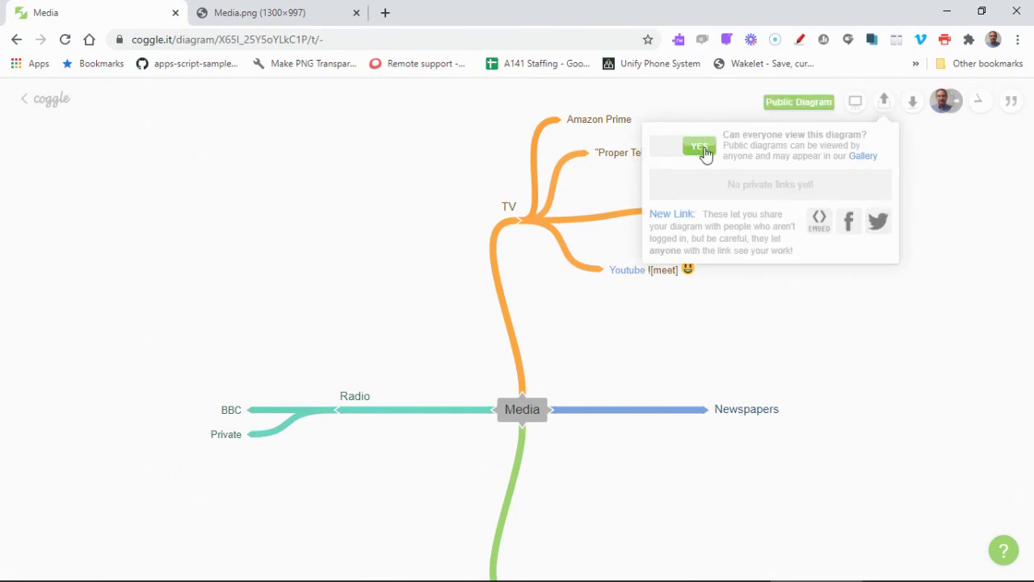
left_click(672, 214)
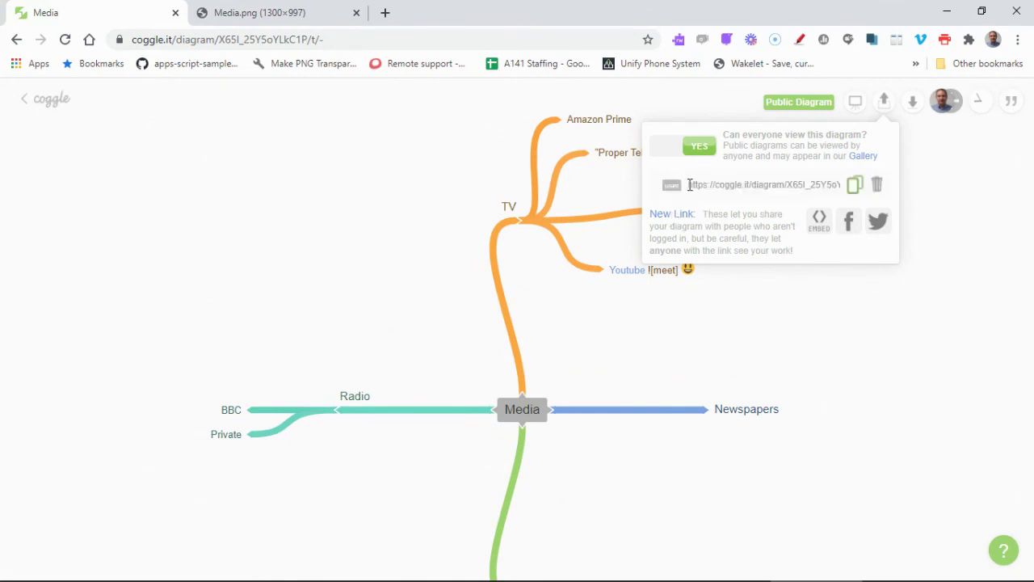
Step: Select the full share link address and copy it
left_click_drag(689, 185, 824, 185)
triple_click(818, 188)
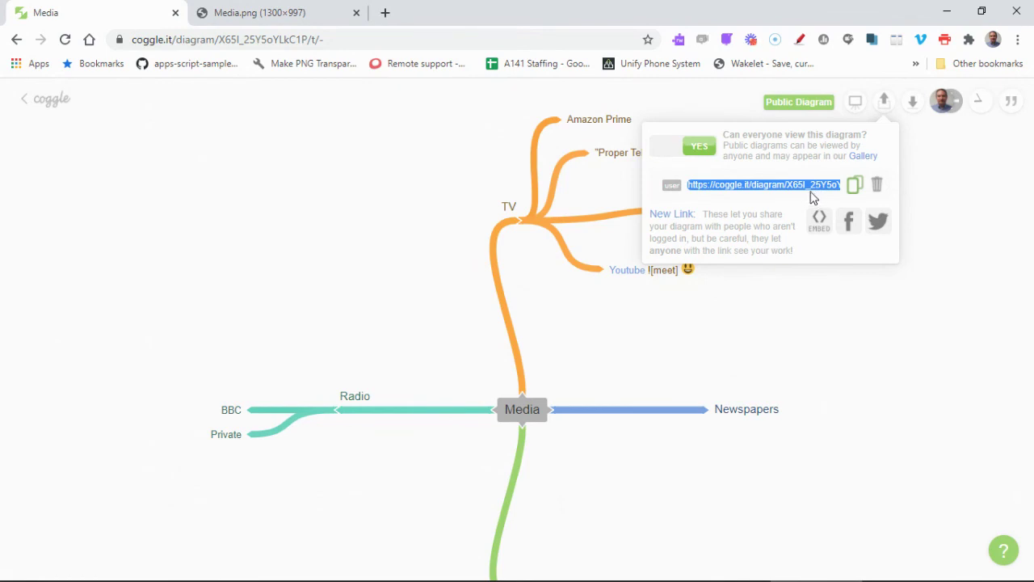
right_click(812, 188)
left_click(815, 201)
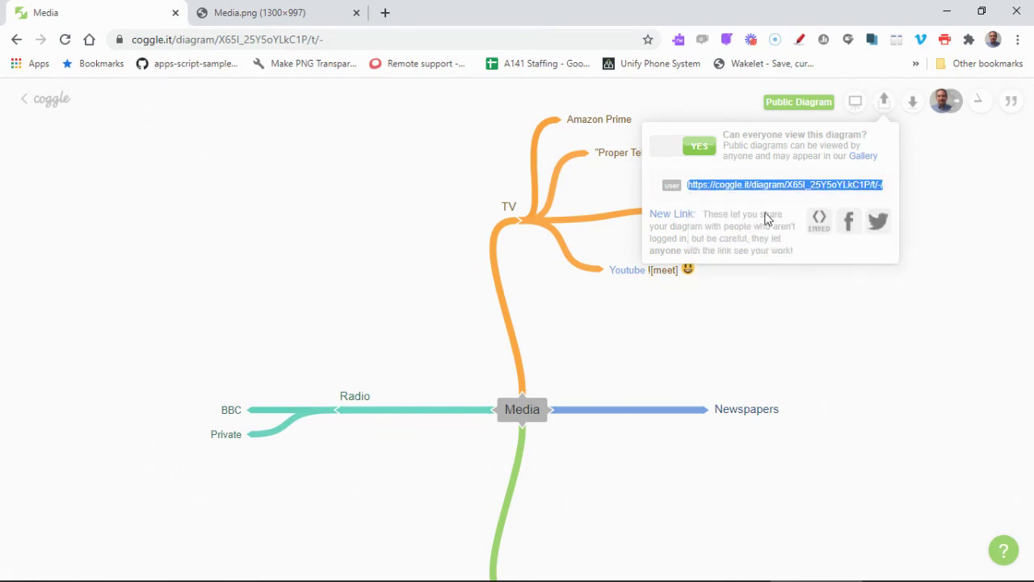
Step: Toggle the viewers' copy permission off and back on, leaving copying allowed
mouse_move(758, 201)
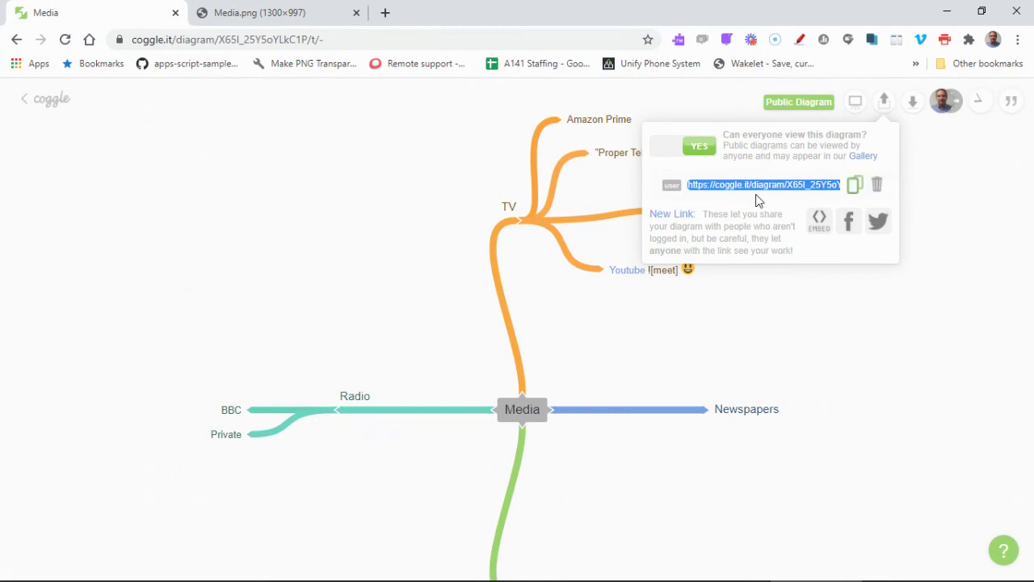
left_click(857, 194)
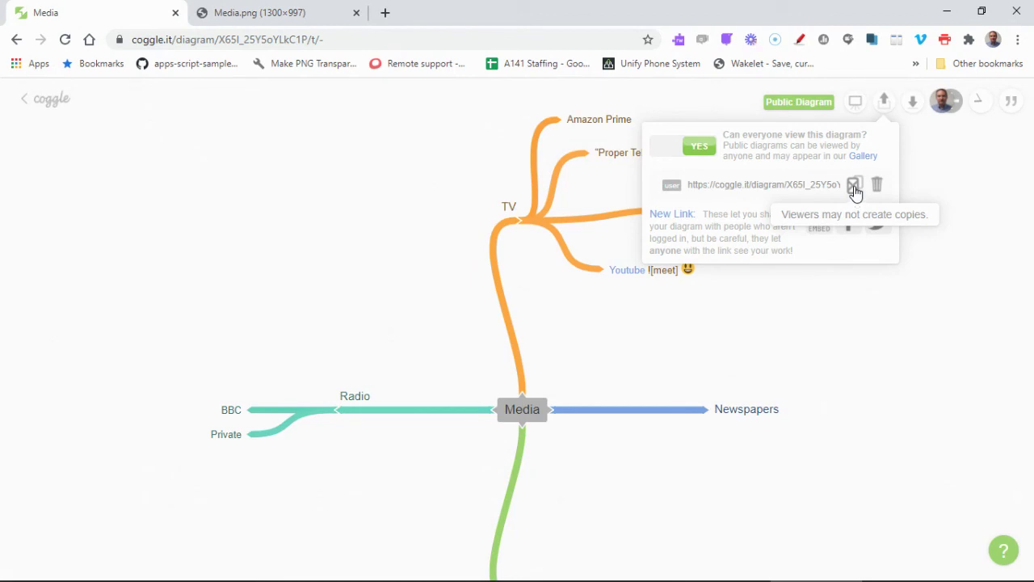
left_click(854, 191)
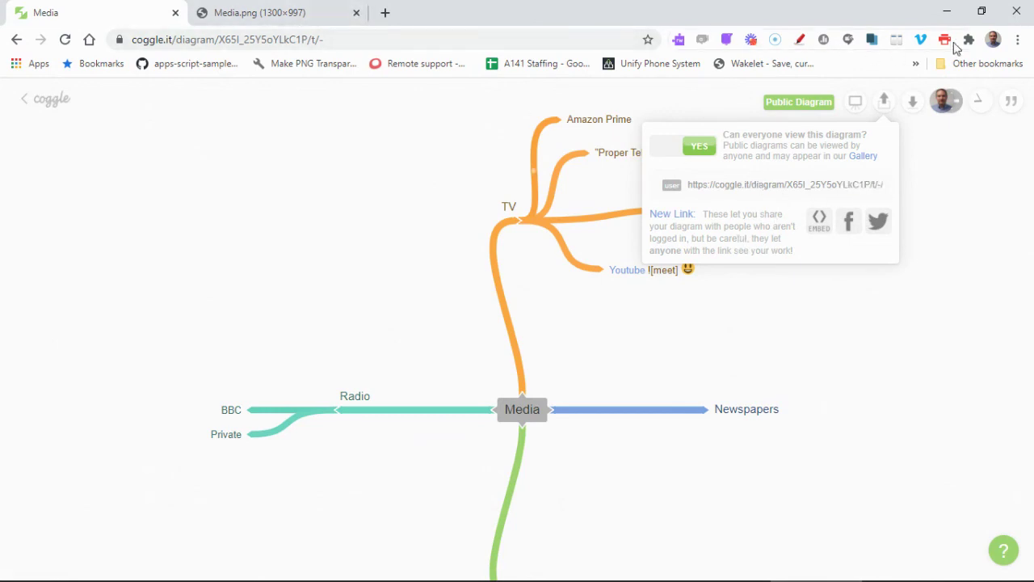
Step: Open a Guest Chrome window, paste the copied share link and load the Media map
left_click(994, 40)
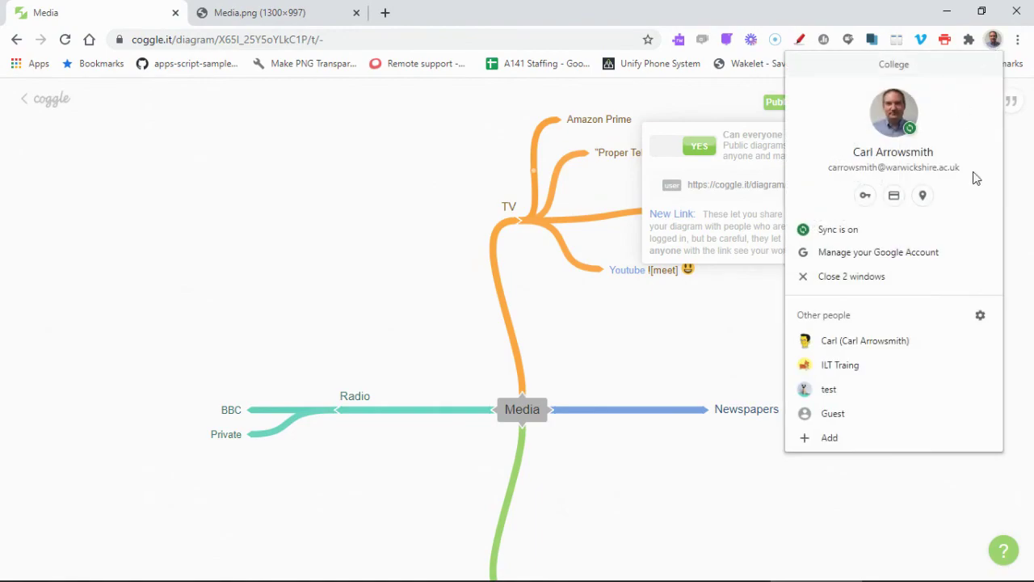
left_click(835, 412)
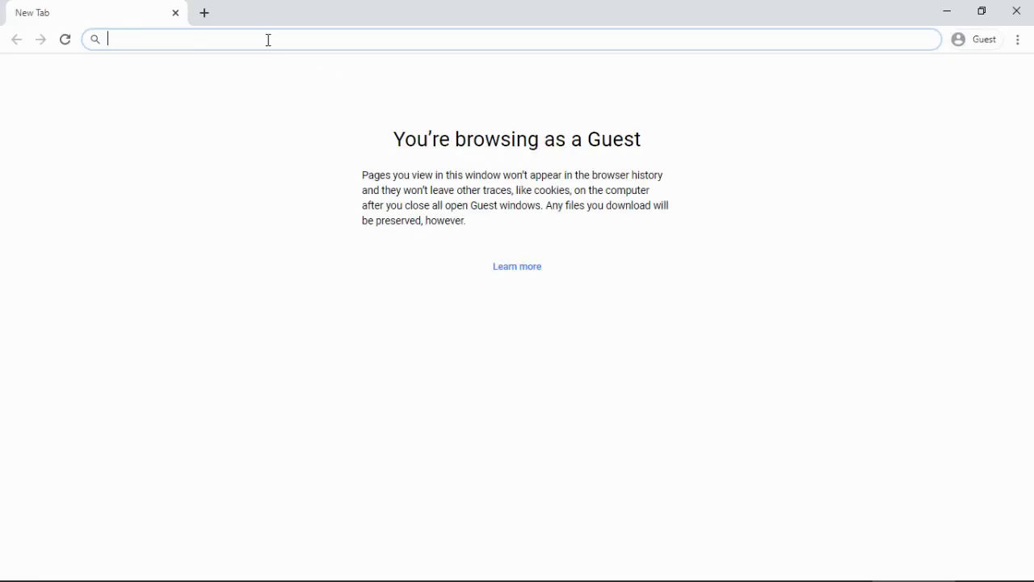
key("ctrl+v")
key("Return")
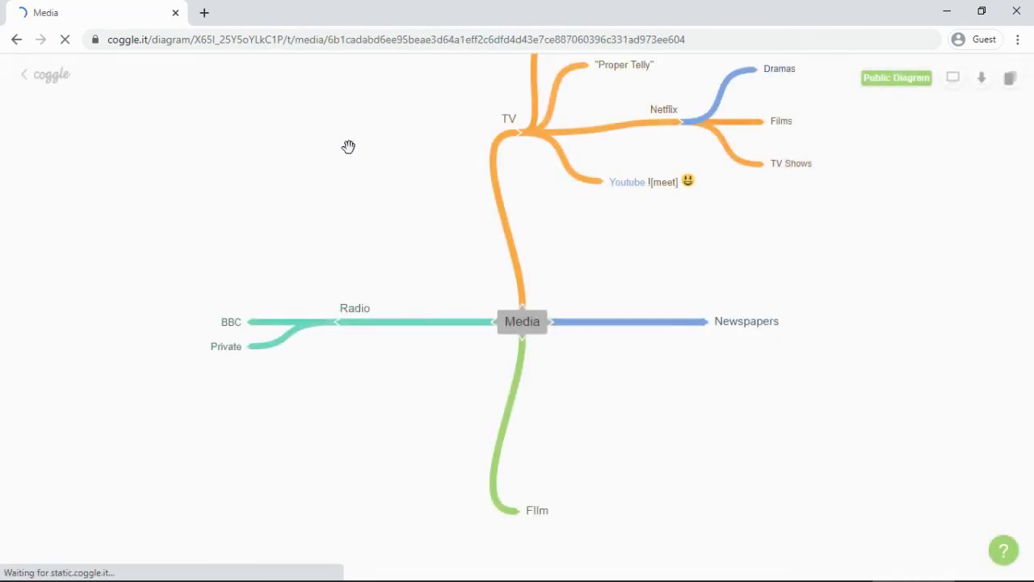
scroll(549, 335, "up", 2)
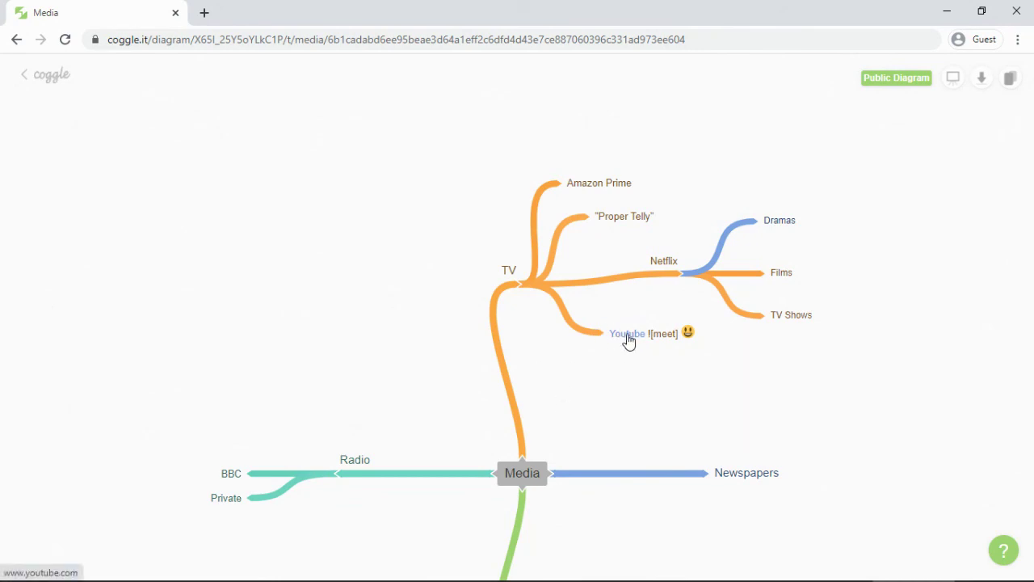
Step: Close the guest window, switch public sharing to NO, and briefly preview the map in Present mode
left_click(175, 13)
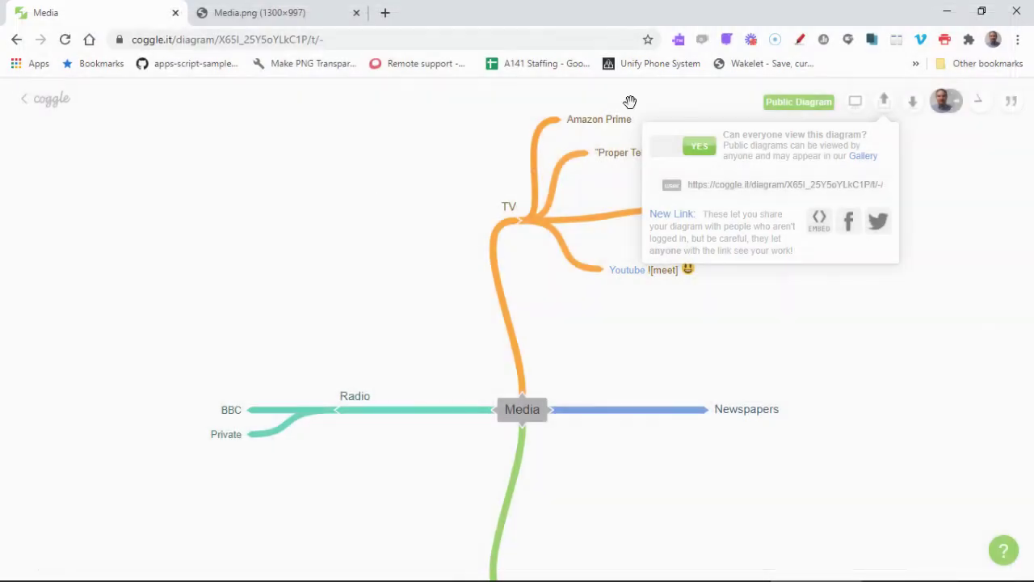
left_click(696, 148)
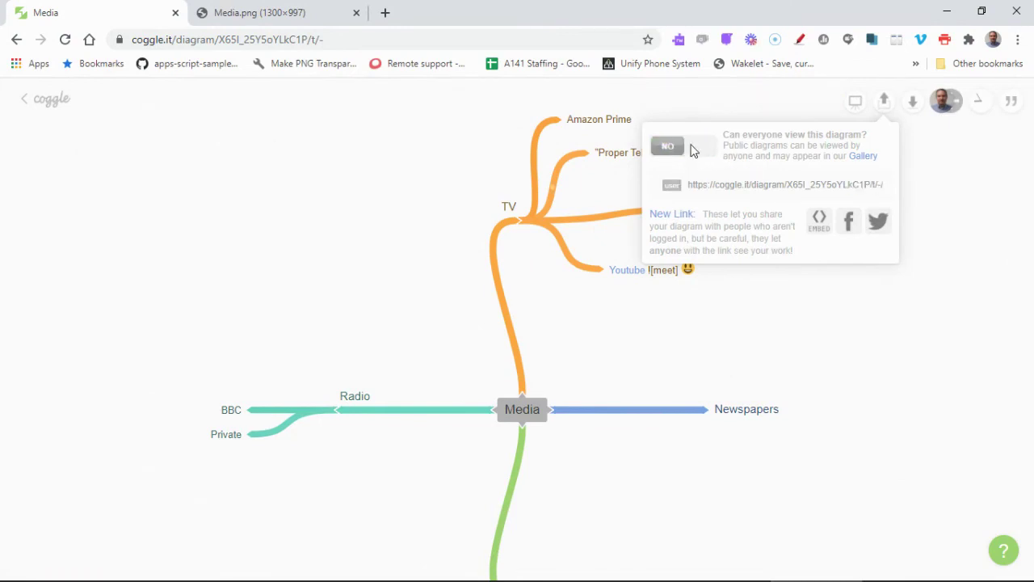
left_click(640, 335)
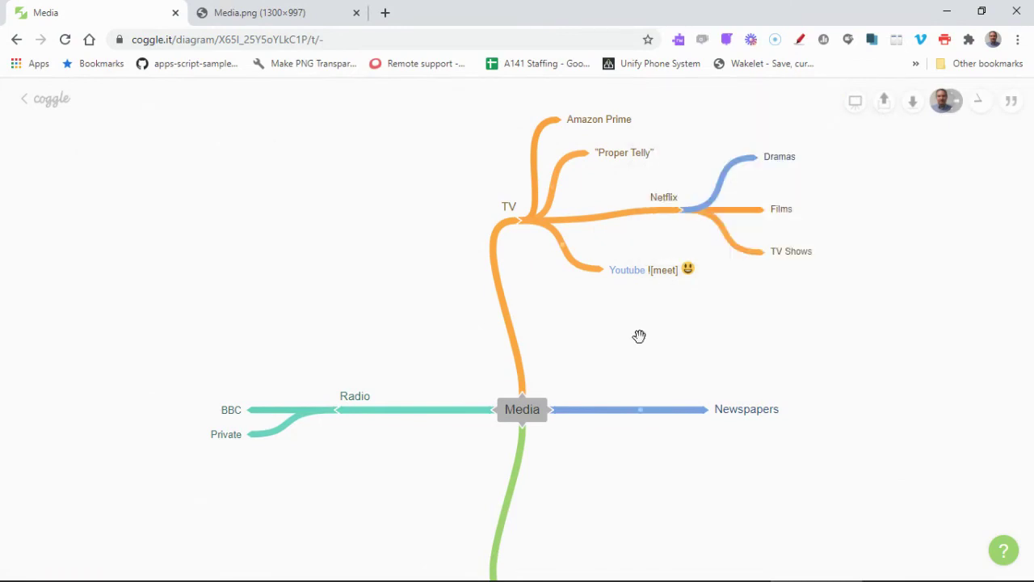
left_click(856, 107)
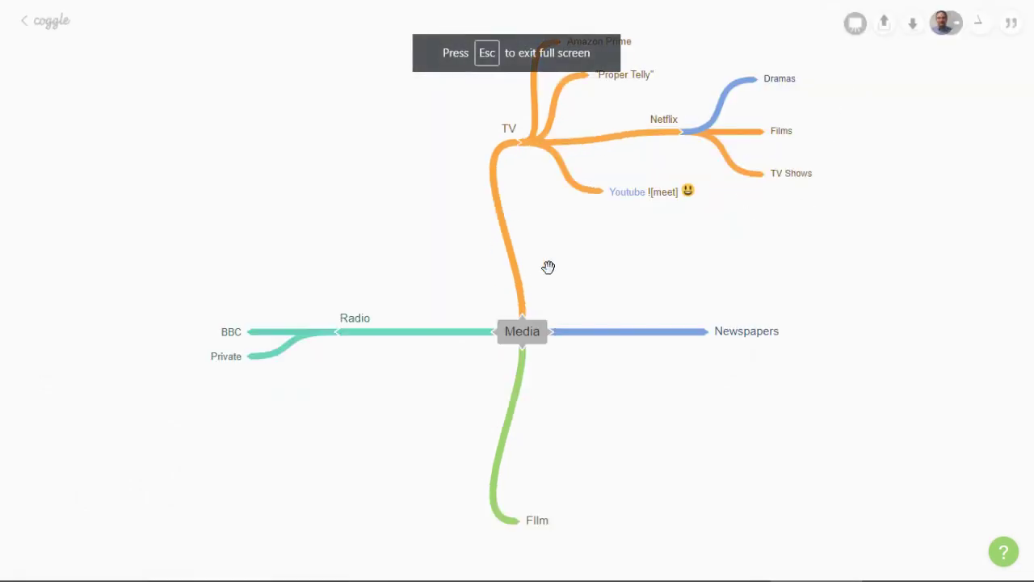
left_click(857, 26)
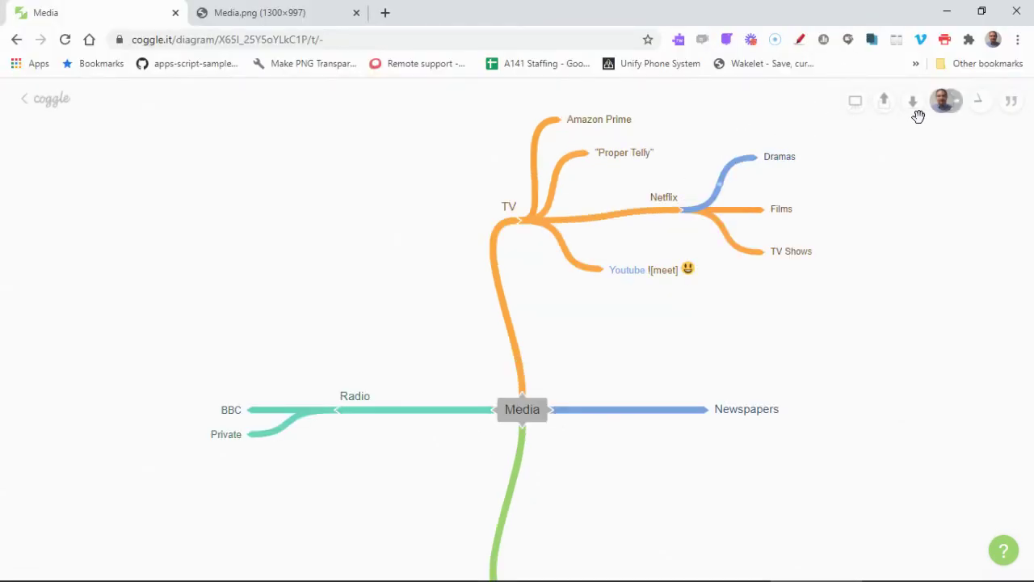
Step: View the 5-minute and 3-minute-old versions, return to current, and reopen version history
left_click(980, 104)
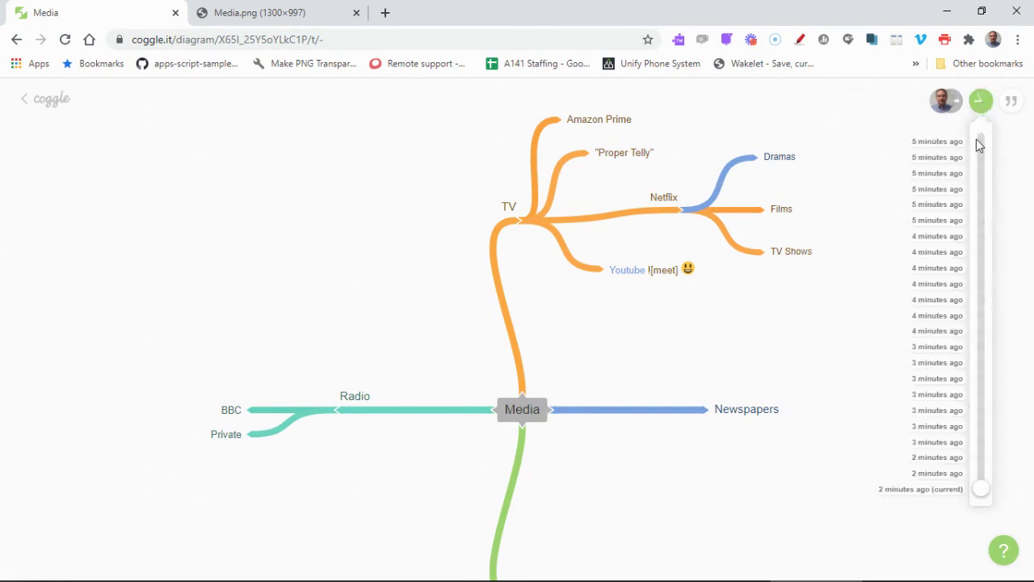
left_click(947, 174)
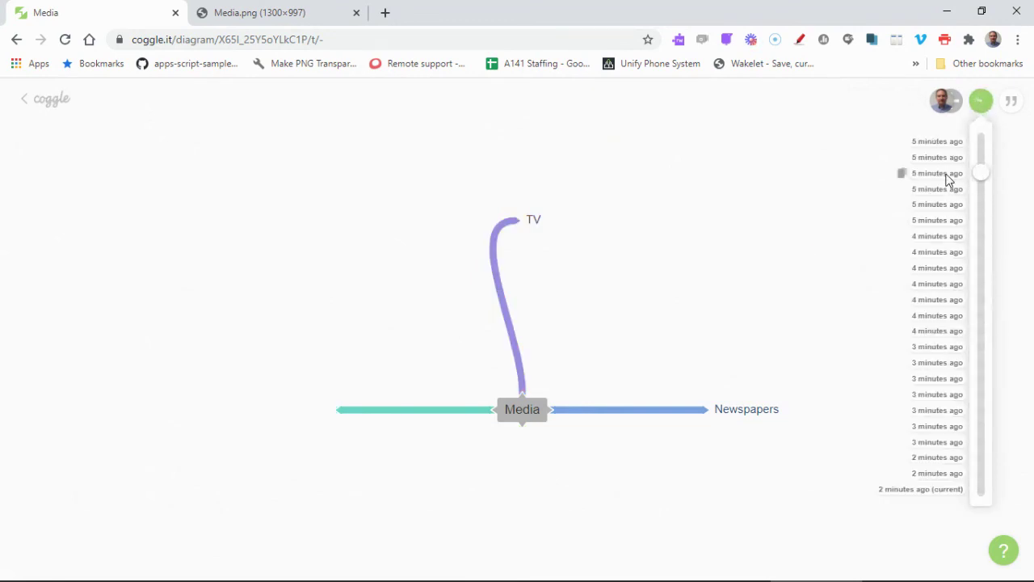
left_click_drag(929, 268, 939, 443)
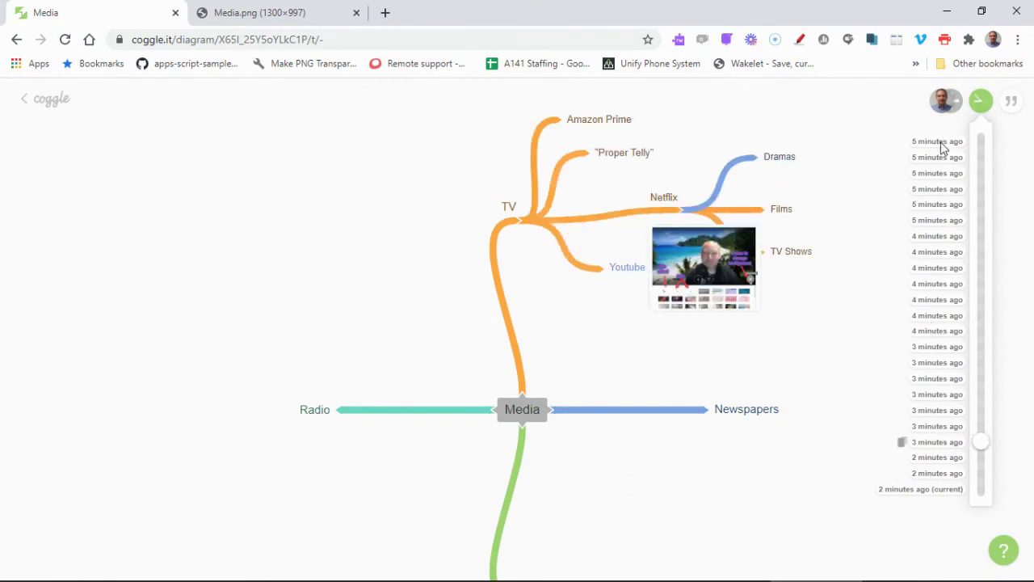
left_click(930, 491)
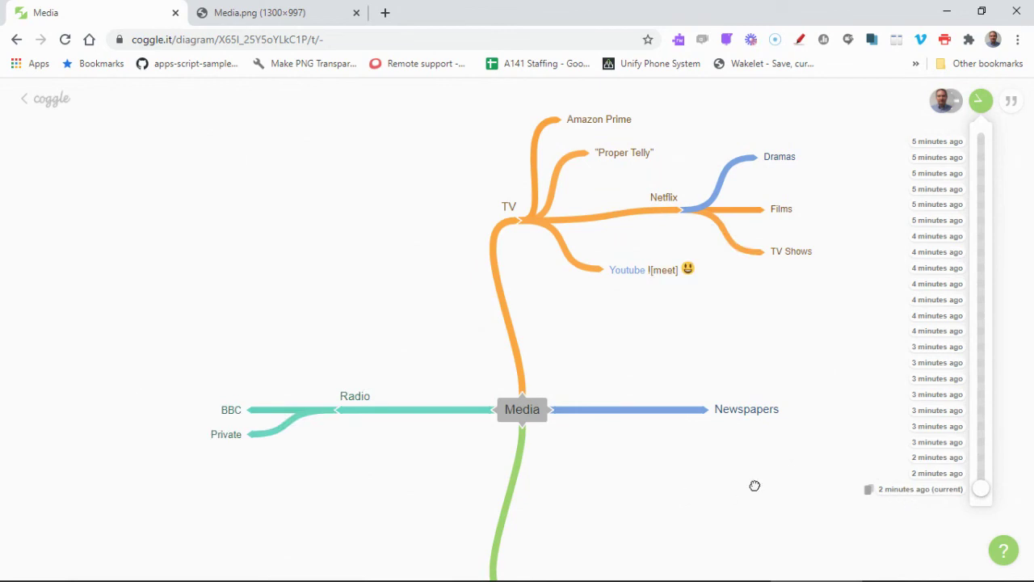
left_click(991, 105)
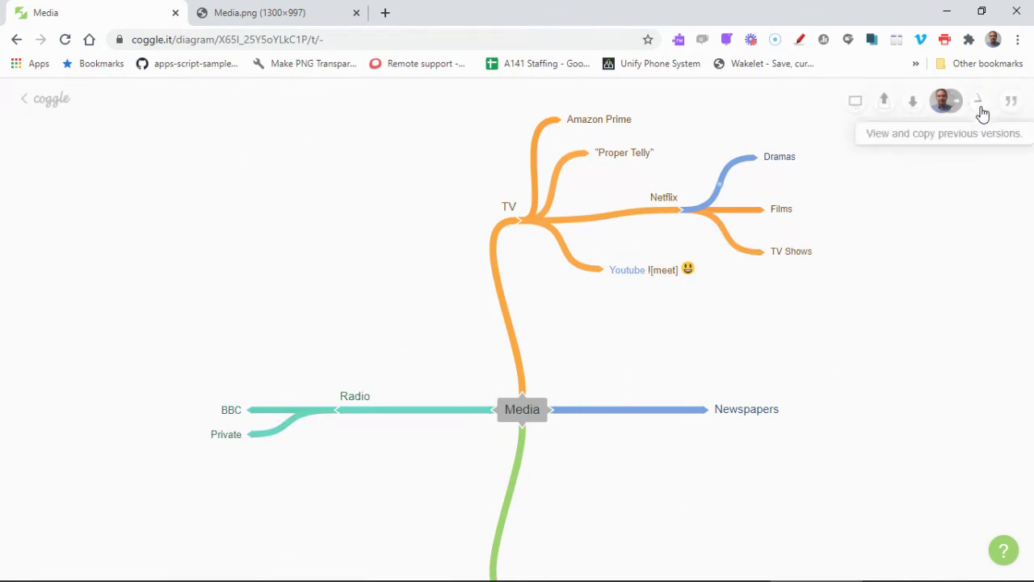
left_click(980, 106)
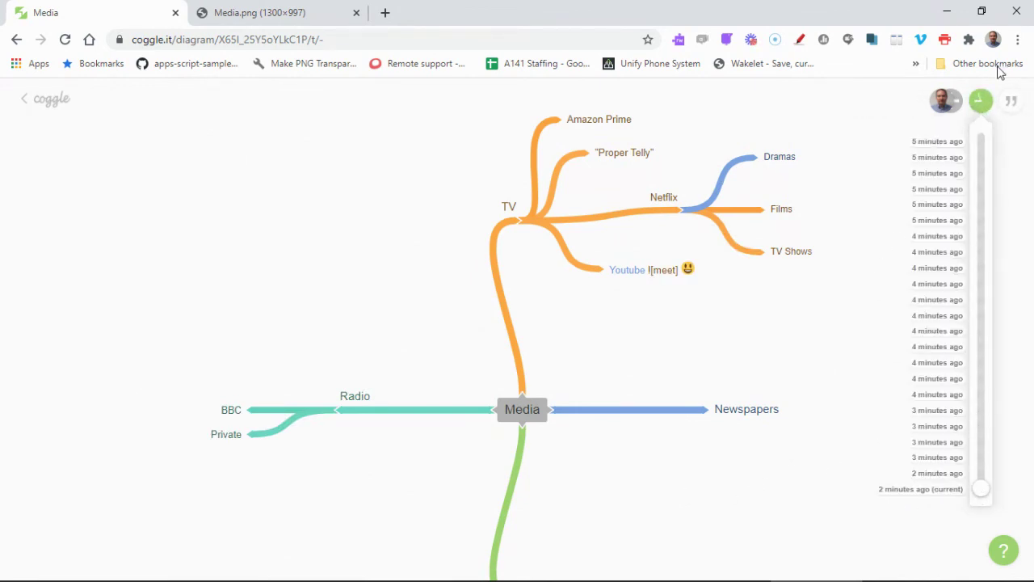
Step: Post a 'Looks good' comment in the Messages panel, then close it and scroll down to Film
left_click(1012, 104)
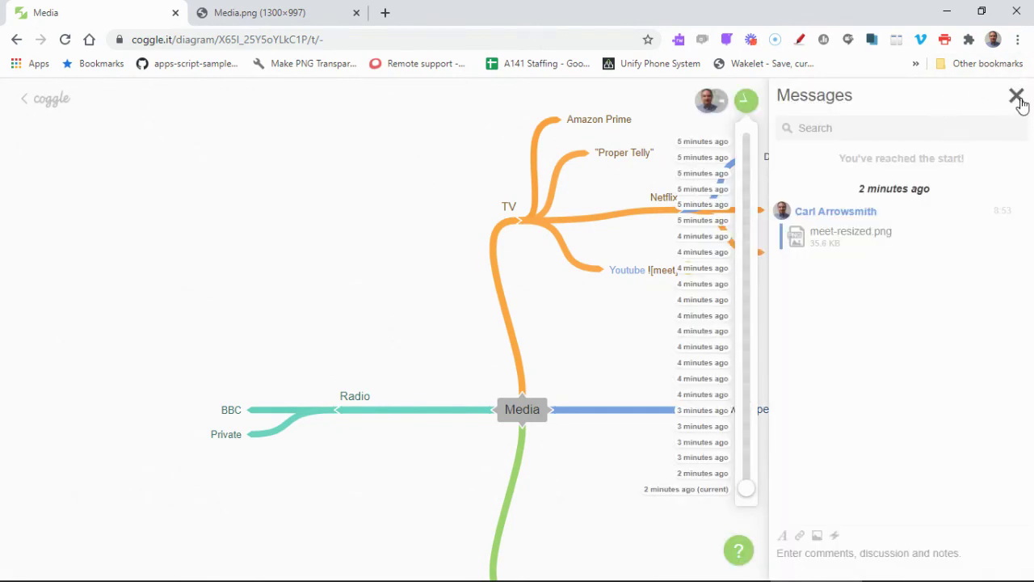
left_click(1017, 100)
left_click(1013, 105)
left_click(822, 556)
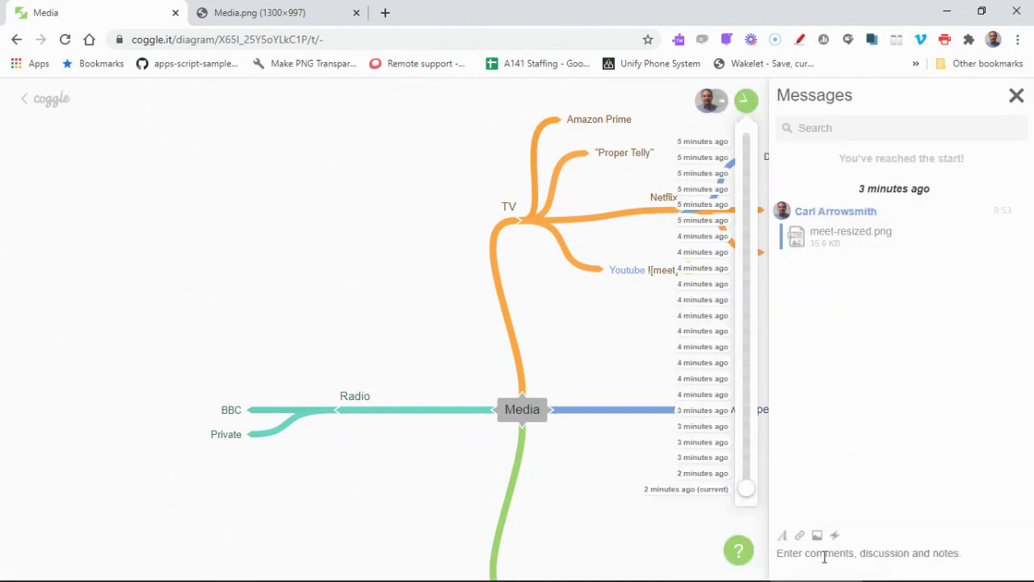
type("Looks good")
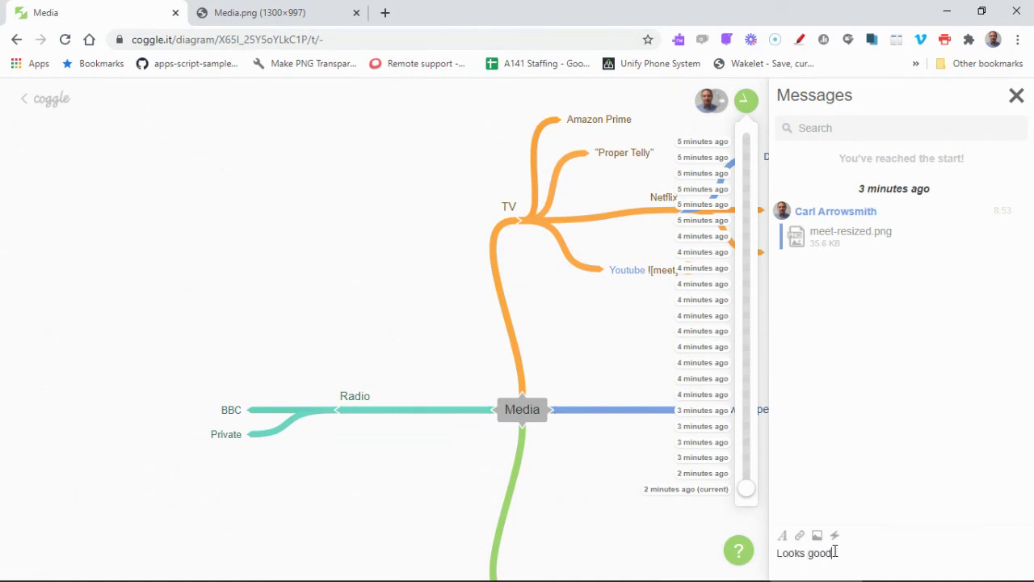
key("Return")
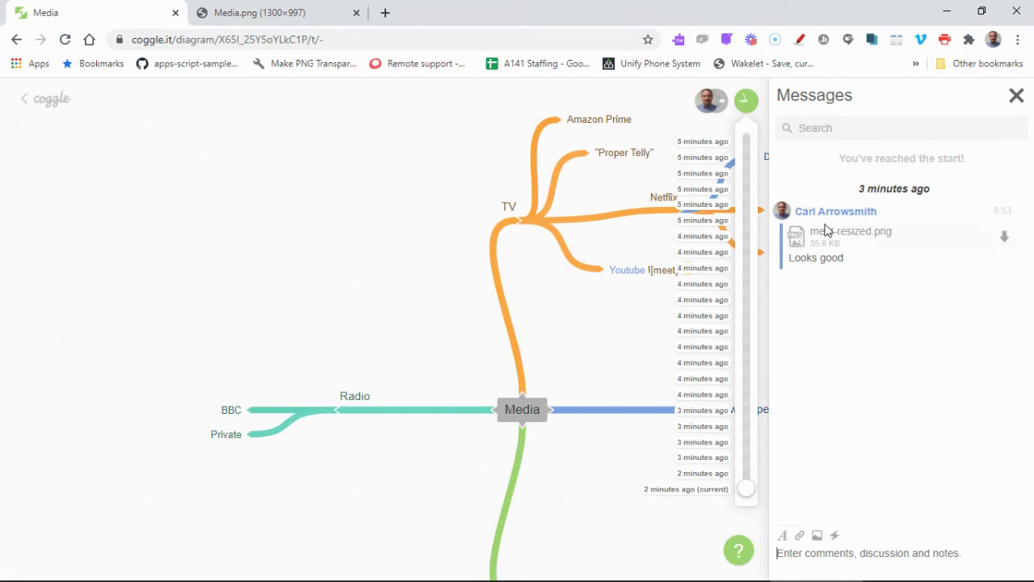
left_click(1016, 96)
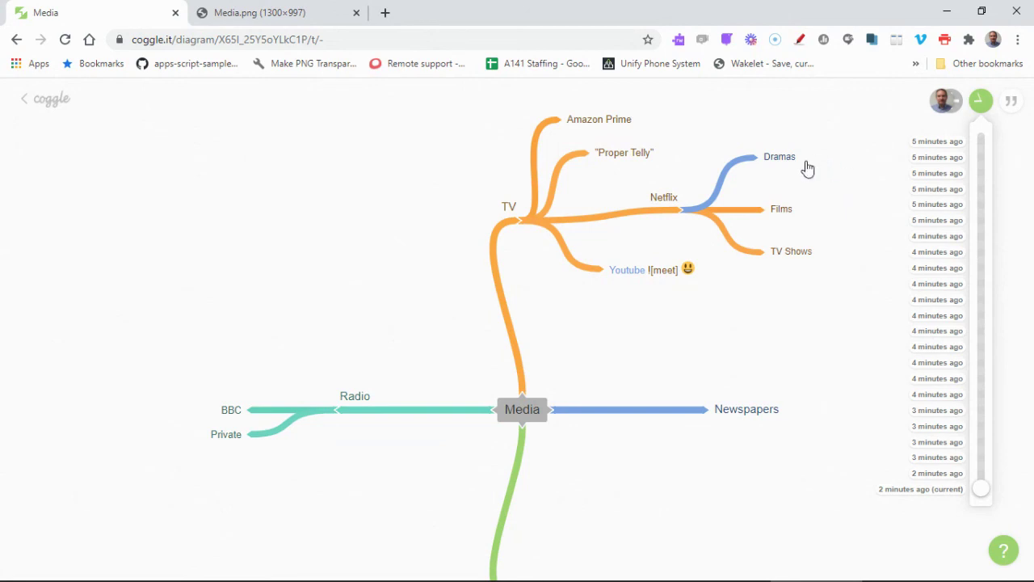
scroll(547, 391, "down", 2)
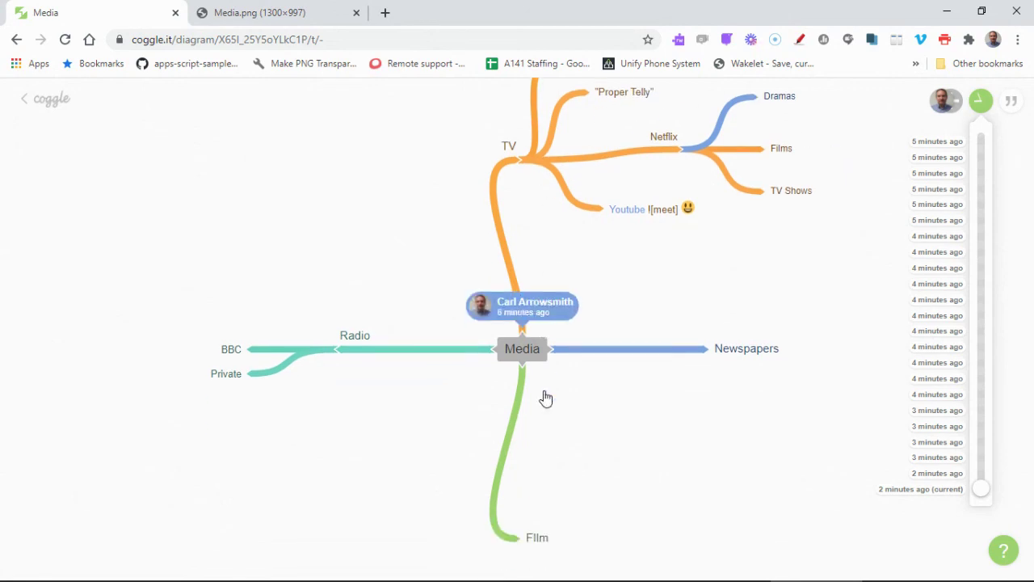